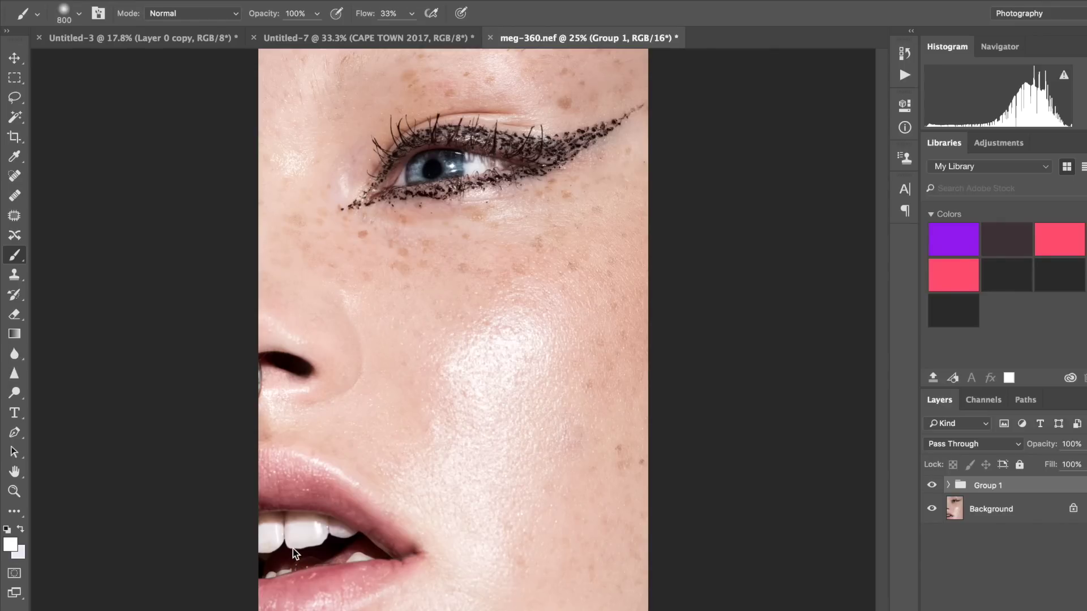
Open the Background layer in the Liquify filter, framing the eye and its eyeliner
left_click(976, 511)
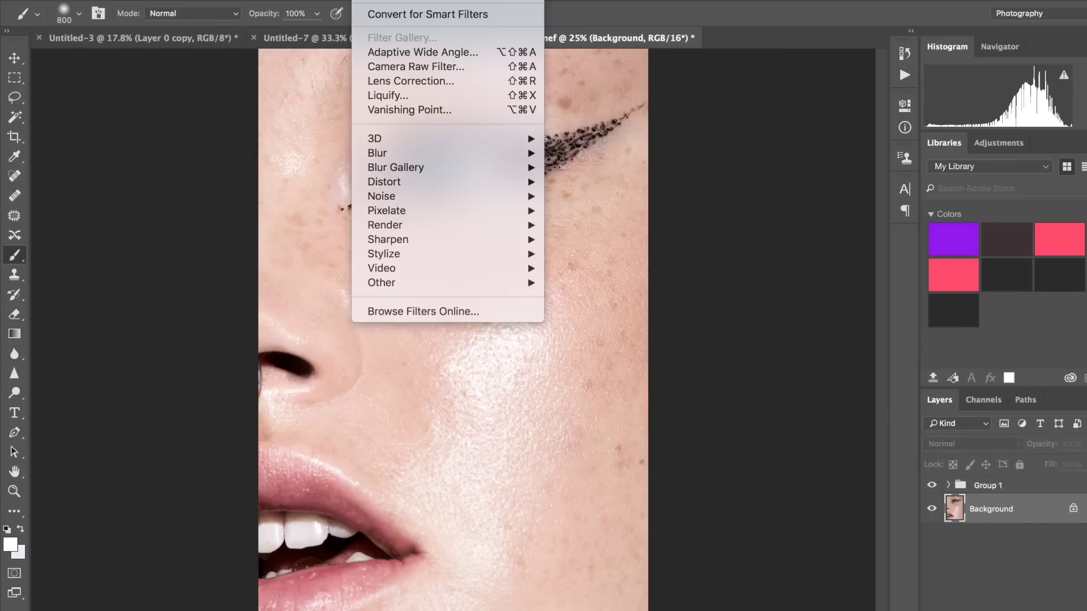
left_click(406, 96)
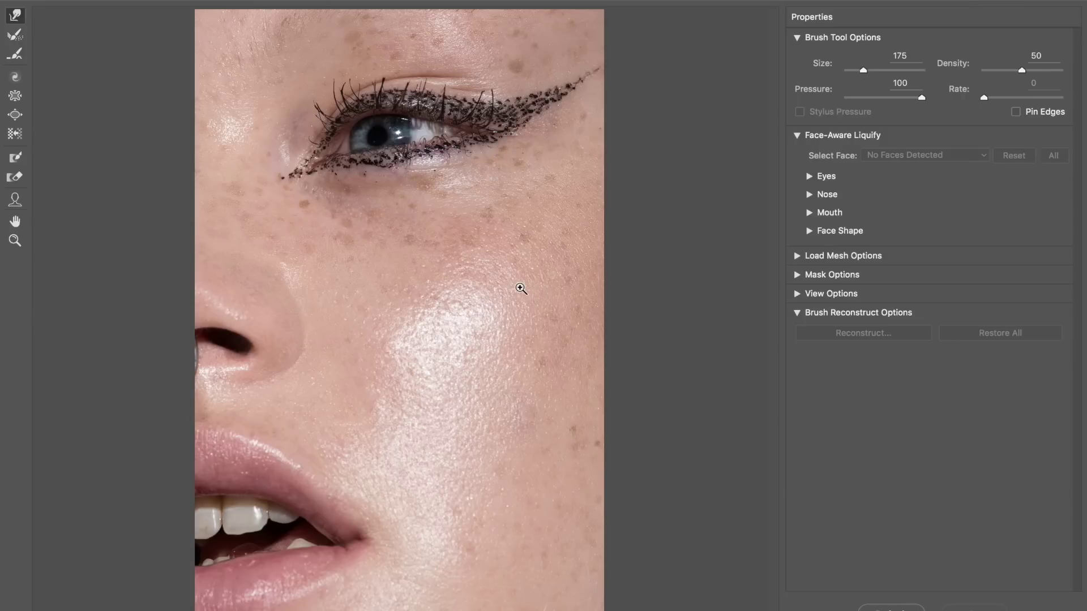
left_click(521, 289)
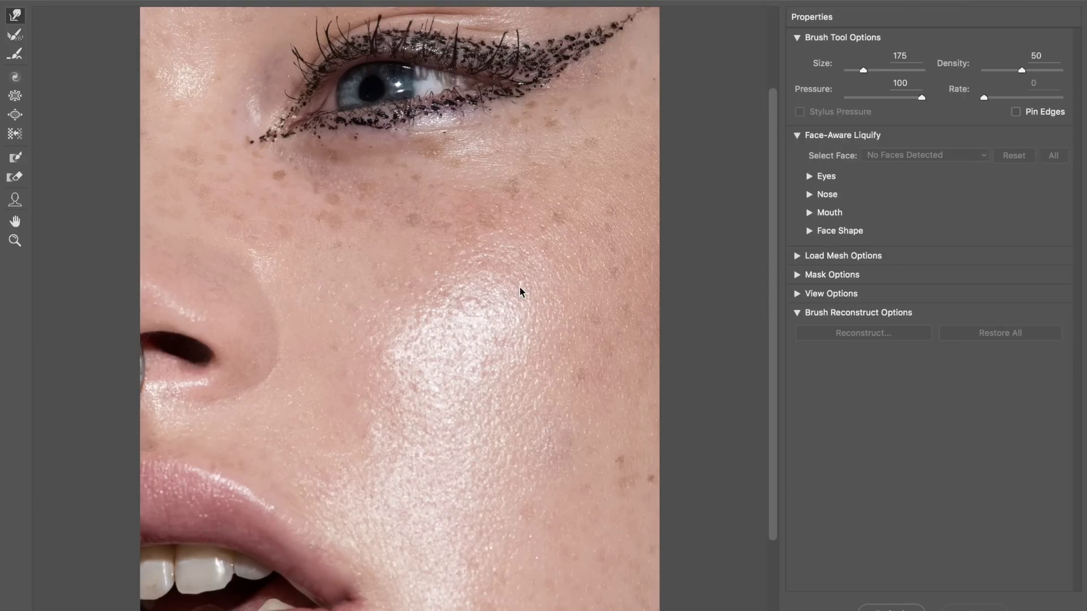
left_click(521, 289)
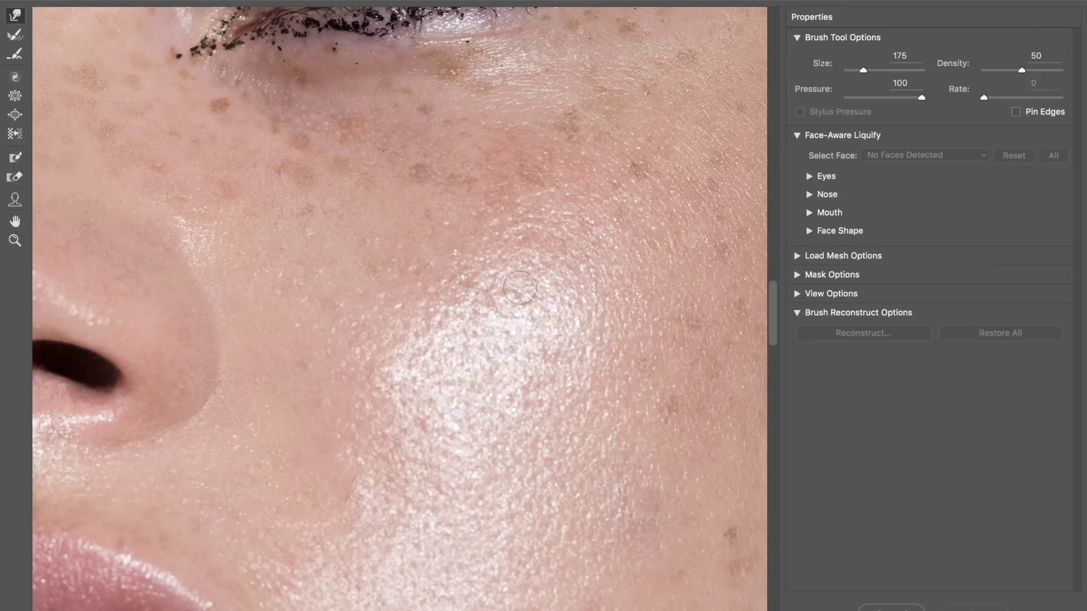
scroll(519, 287, "up", 5)
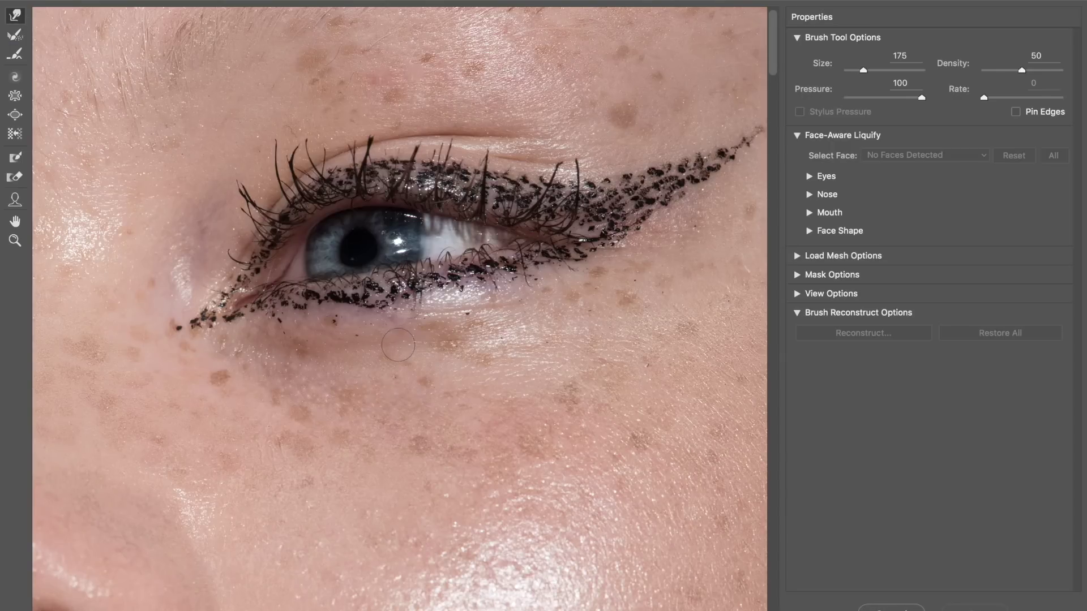
Try warping the area under the lower eyeliner with a size 400 brush, and undo the stroke
key("bracketright")
key("bracketright")
key("bracketright")
key("bracketright")
mouse_move(384, 319)
left_mouse_down()
mouse_move(384, 309)
mouse_move(401, 306)
mouse_move(361, 311)
mouse_move(425, 302)
left_mouse_up()
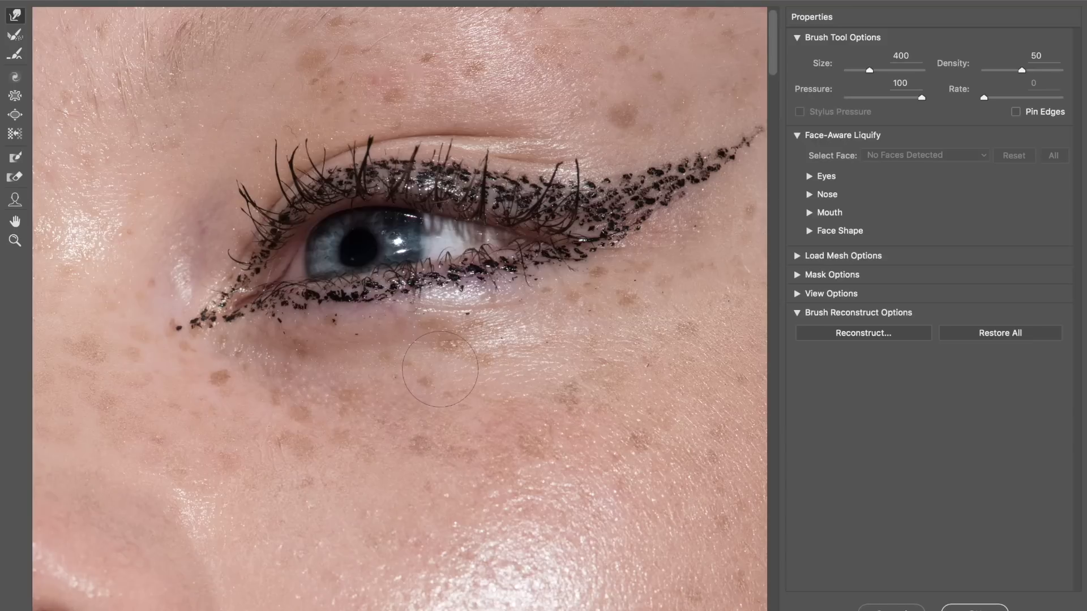
key("super+z")
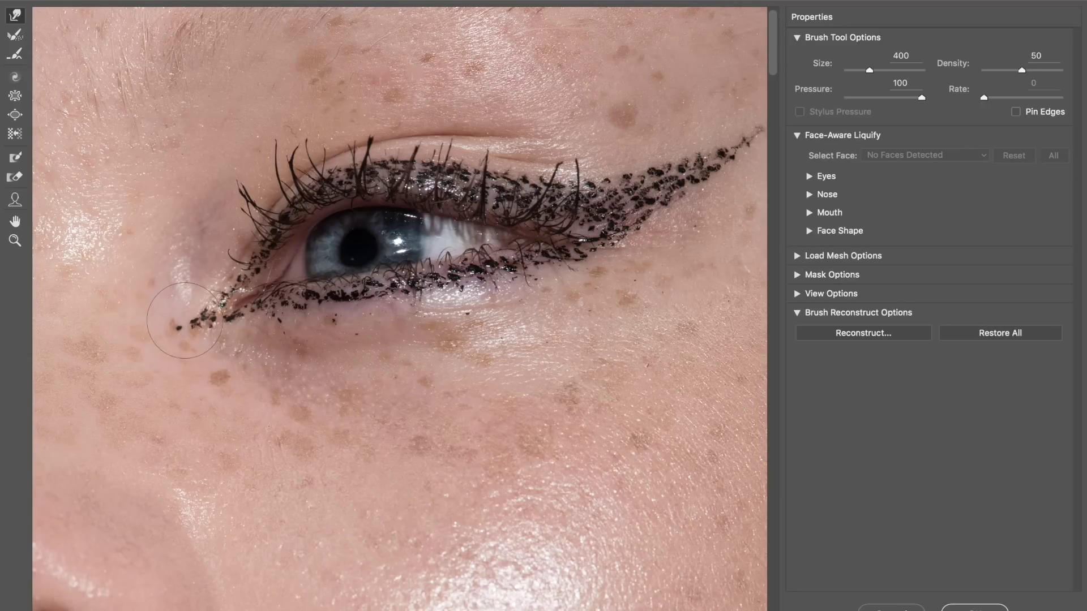
Reduce the warp brush size to 250 for the inner corner of the eyeliner
key("bracketleft")
key("bracketleft")
key("bracketleft")
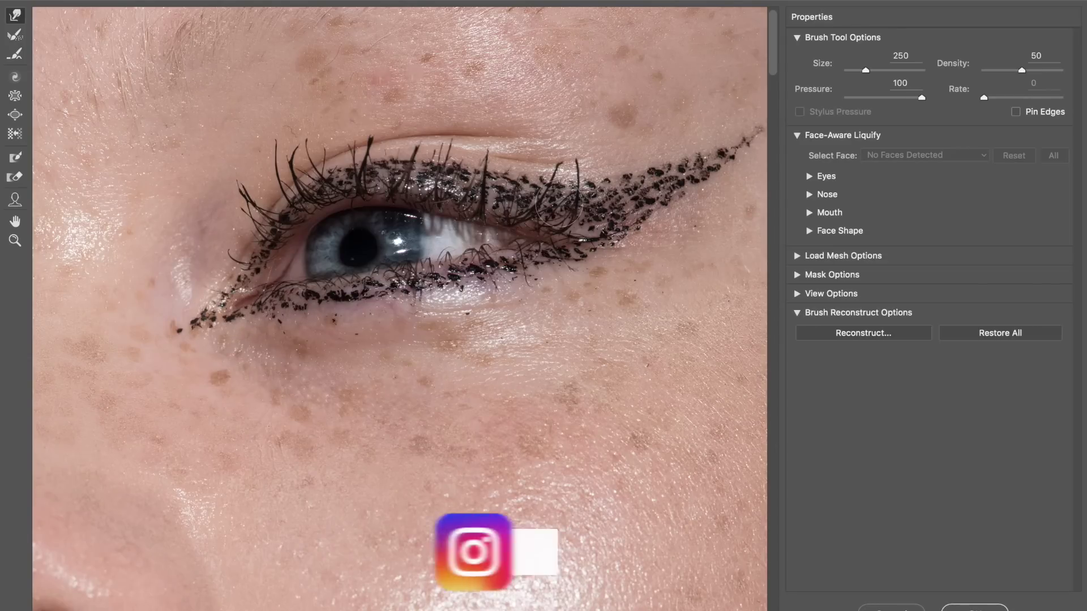
Push the outer eyeliner wing downward in several Forward Warp strokes with a brush size of 1800
scroll(561, 202, "right", 1)
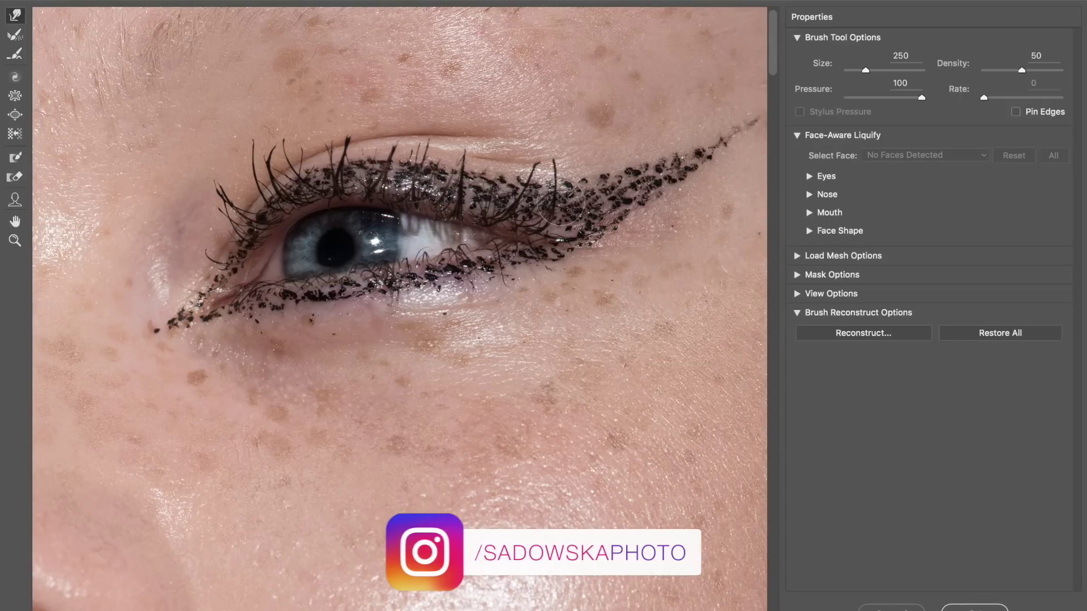
key("bracketright")
key("bracketright")
key("bracketright")
key("bracketright")
key("bracketright")
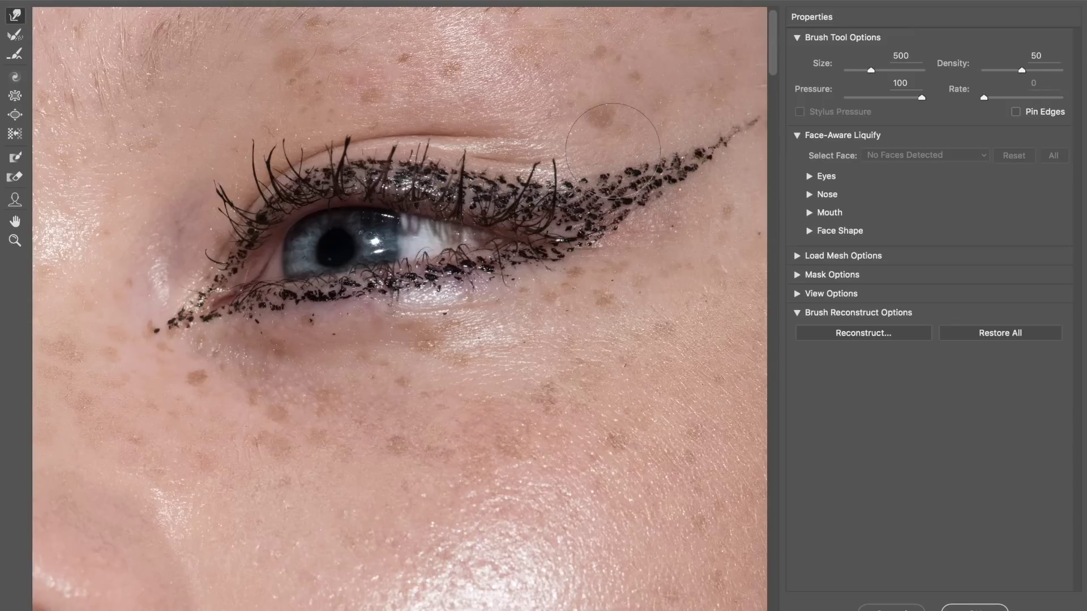
key("bracketright")
key("bracketright")
key("bracketright")
key("bracketright")
key("bracketright")
key("bracketright")
key("bracketright")
key("bracketright")
key("bracketright")
key("bracketright")
key("bracketright")
key("bracketright")
key("bracketright")
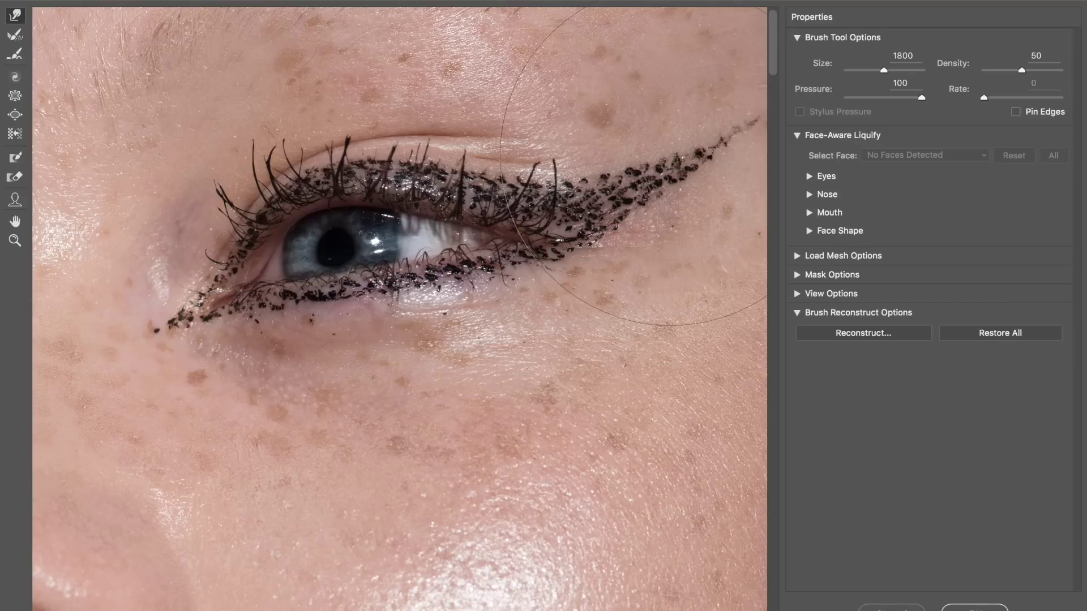
left_click_drag(670, 155, 687, 163)
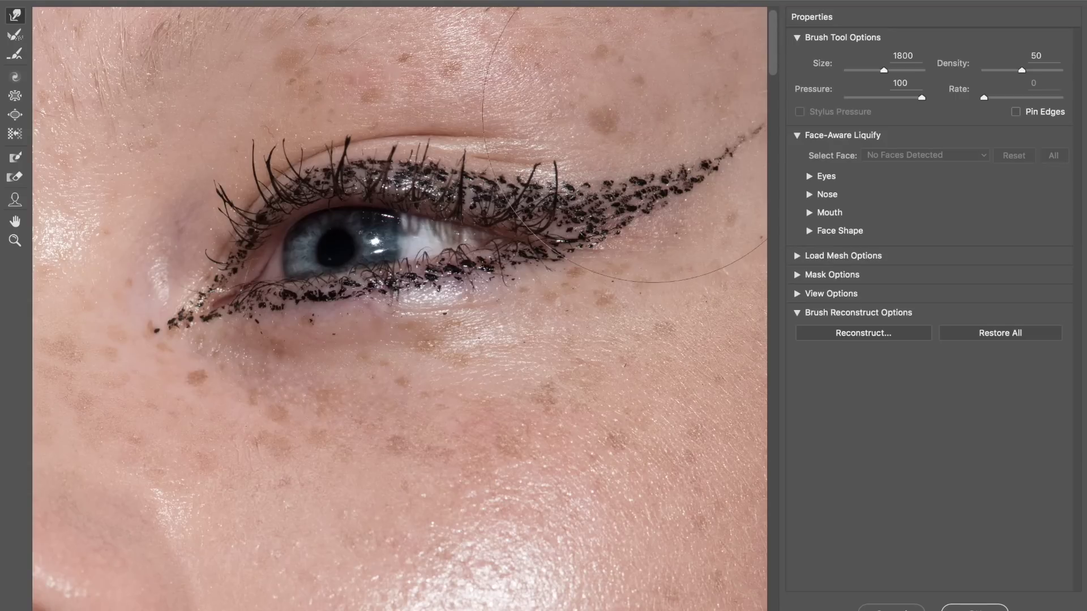
left_click_drag(640, 201, 648, 230)
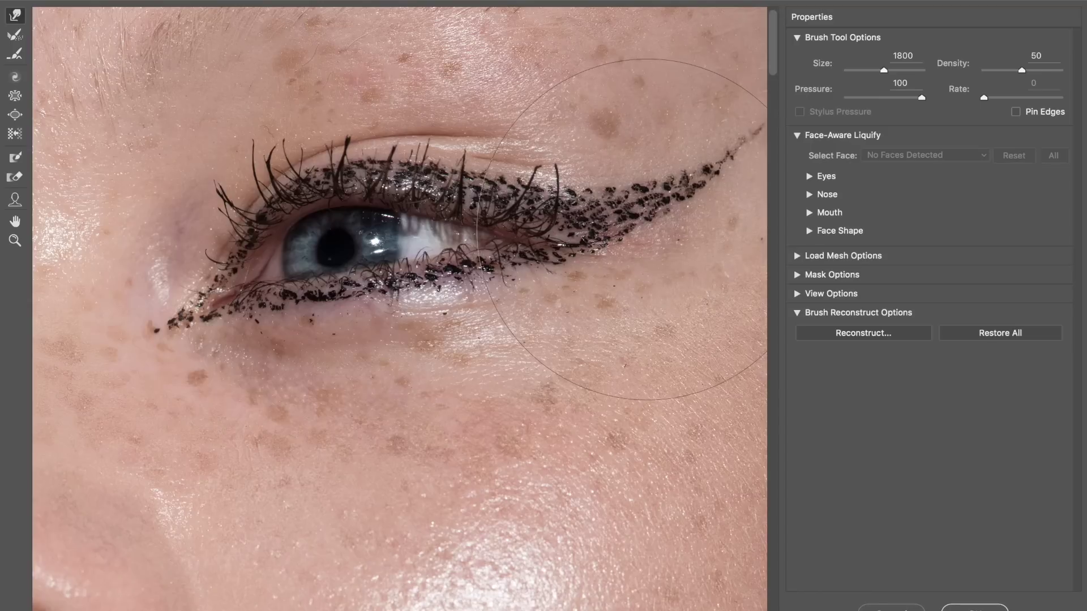
left_click_drag(709, 158, 711, 163)
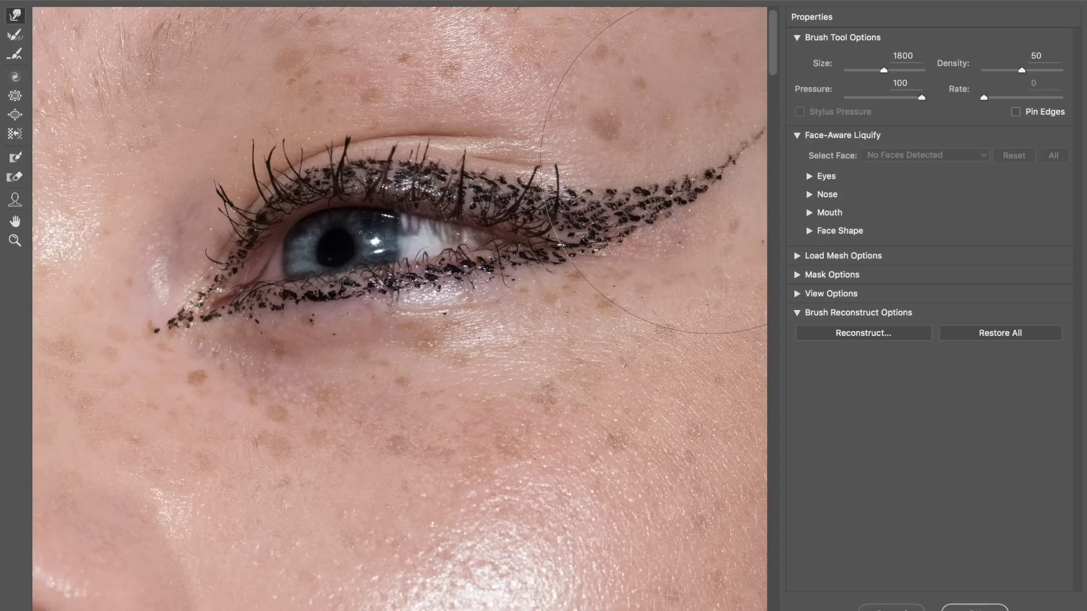
Lower the thin tip of the eyeliner wing with smaller warp brushes of size 500 and 700
key("[")
key("bracketleft")
key("bracketleft")
key("bracketleft")
key("bracketleft")
key("bracketleft")
key("bracketleft")
key("bracketleft")
key("bracketleft")
key("bracketleft")
key("bracketleft")
key("bracketleft")
key("bracketleft")
key("bracketleft")
key("bracketleft")
key("bracketright")
key("bracketright")
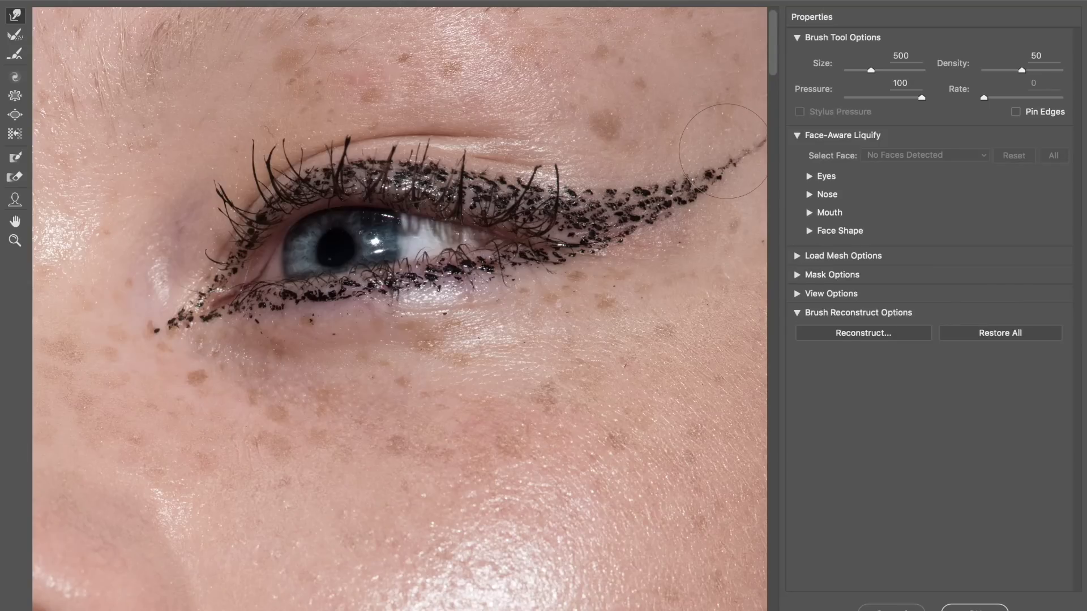
key("bracketright")
key("bracketright")
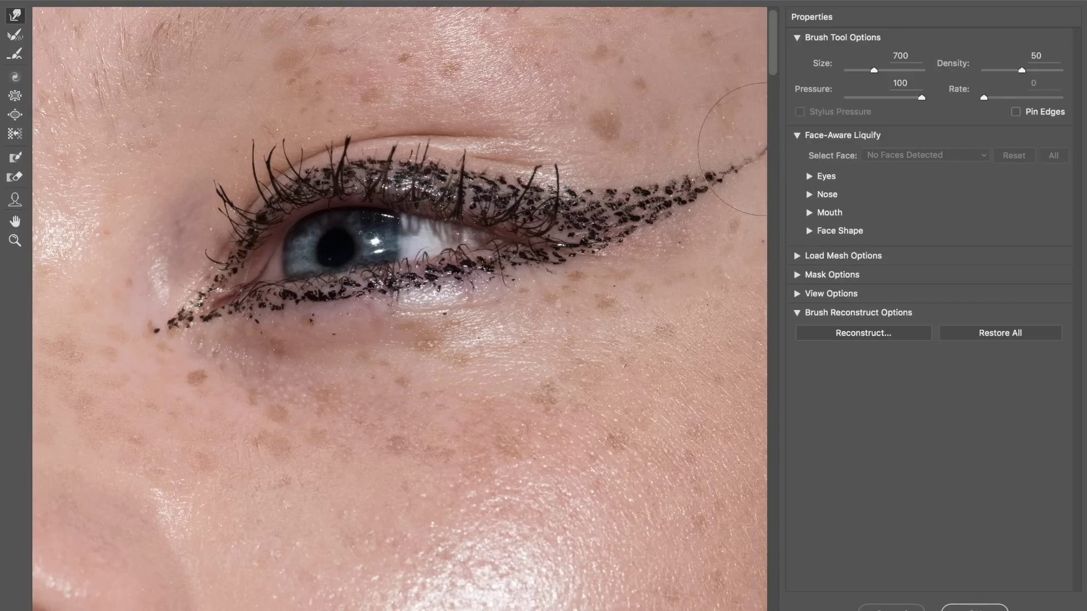
Set the brush size to 1400 and nudge the lower edge of the eyeliner wing slightly downward
key("bracketleft")
key("bracketright")
key("bracketright")
key("bracketright")
key("bracketright")
key("bracketright")
key("bracketright")
key("bracketright")
key("bracketright")
key("bracketright")
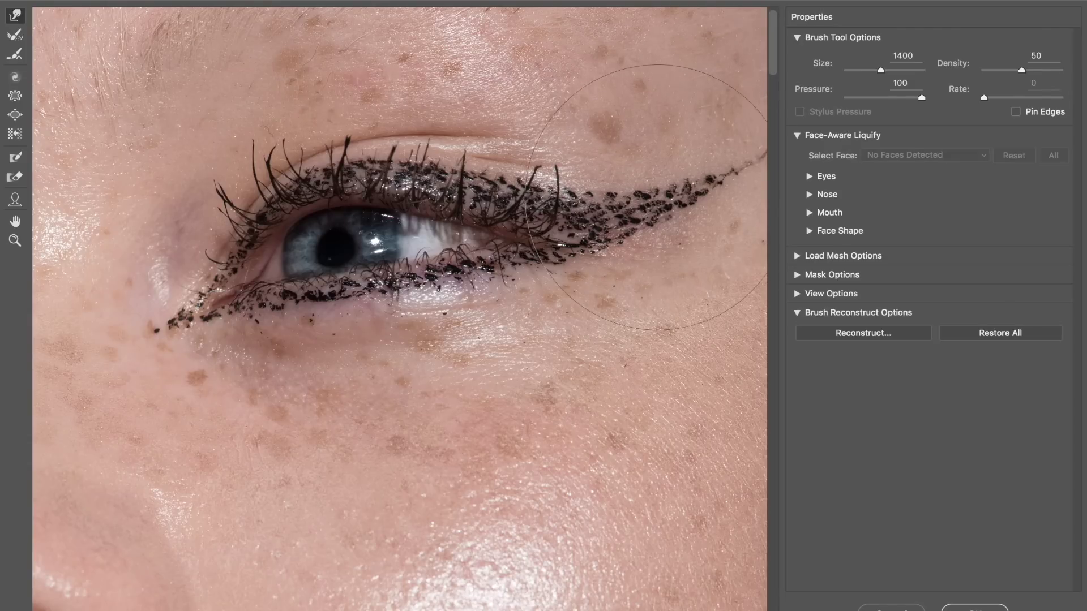
left_click_drag(659, 222, 664, 228)
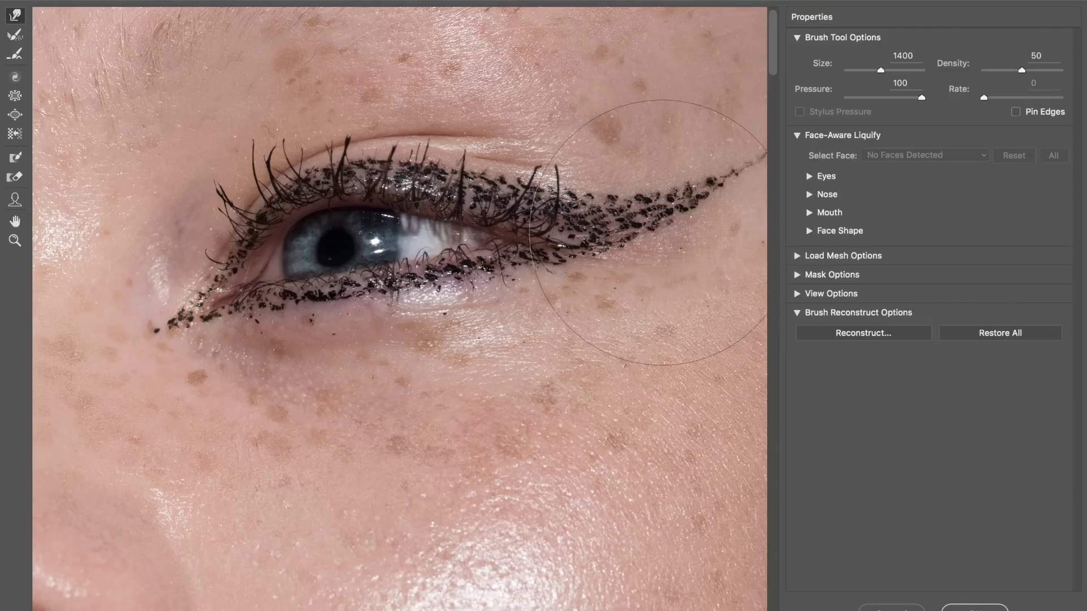
Set the brush size to 1200 and stretch the wing's tip outward to flatten its curve
key("bracketleft")
key("bracketleft")
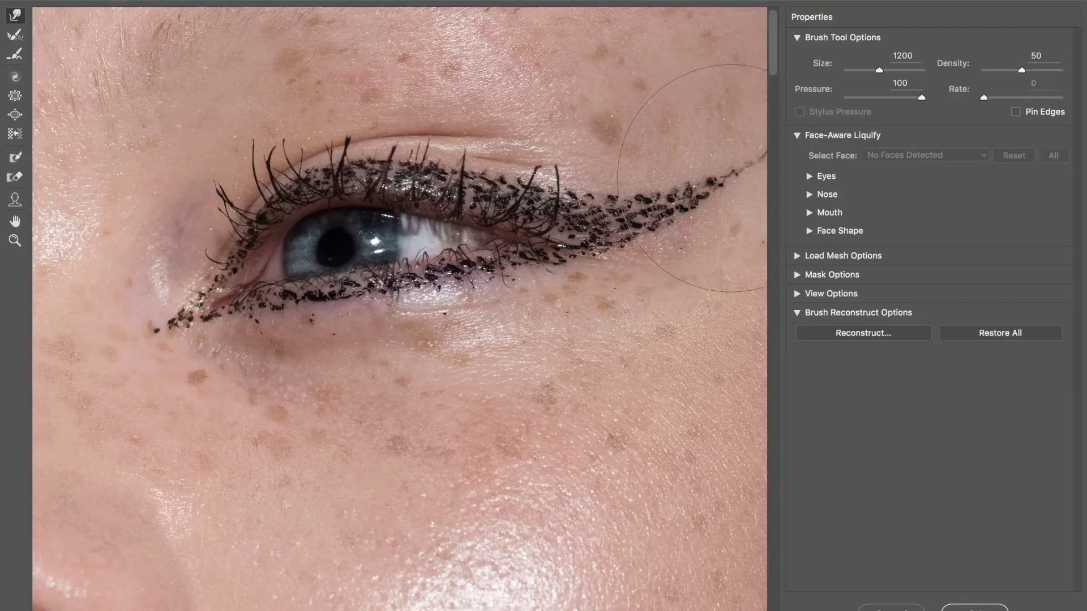
left_click_drag(730, 166, 755, 157)
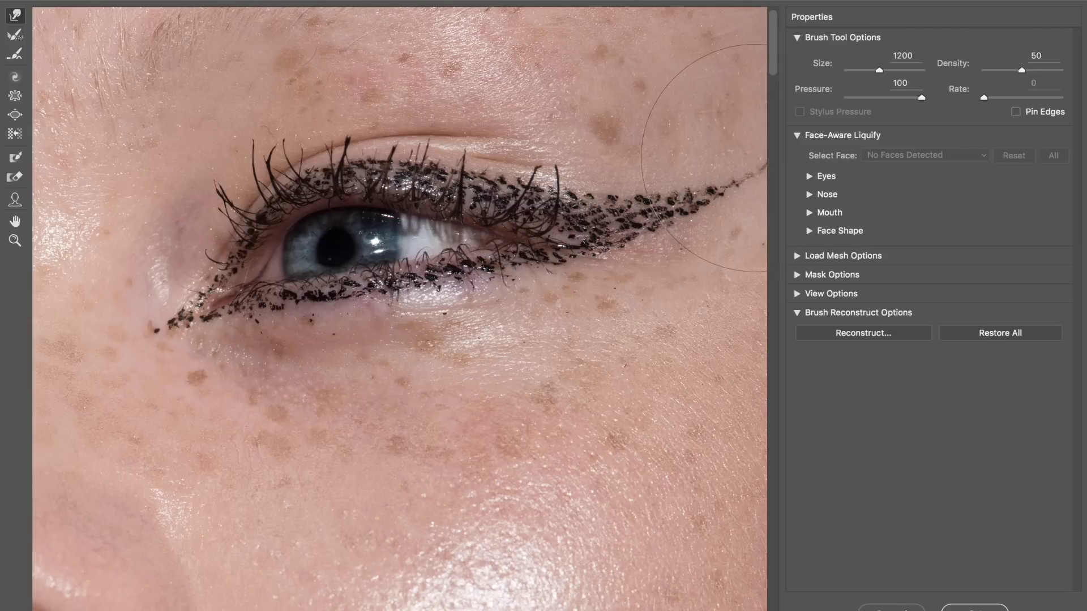
Straighten the wing's edges where it leaves the eye, using warp brush sizes of 400 and 900
key("bracketleft")
key("bracketleft")
key("bracketleft")
key("bracketleft")
key("bracketleft")
key("bracketleft")
key("bracketleft")
key("bracketleft")
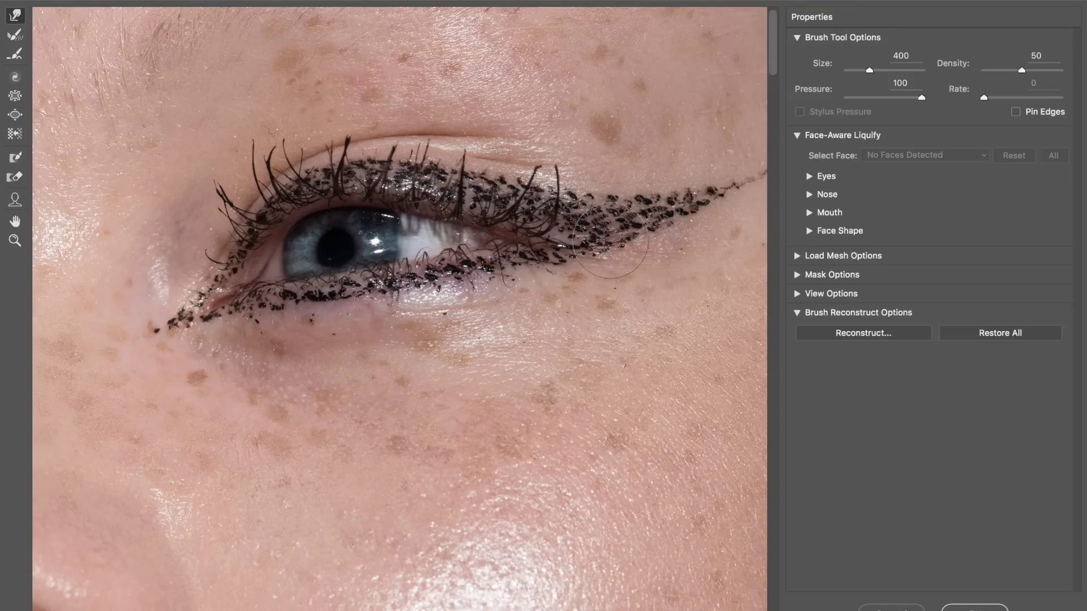
key("bracketright")
key("bracketright")
key("bracketright")
key("bracketright")
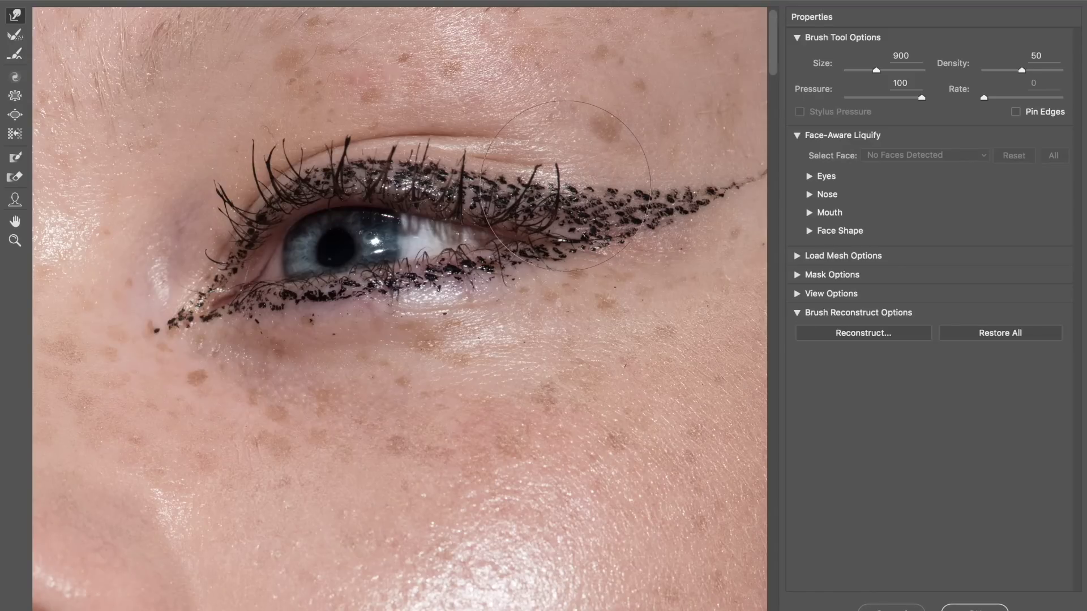
left_click_drag(566, 185, 564, 182)
Refine the fine tip of the eyeliner wing with a size 250 warp brush
key("[")
key("[")
key("[")
key("[")
key("[")
key("[")
key("[")
key("[")
key("[")
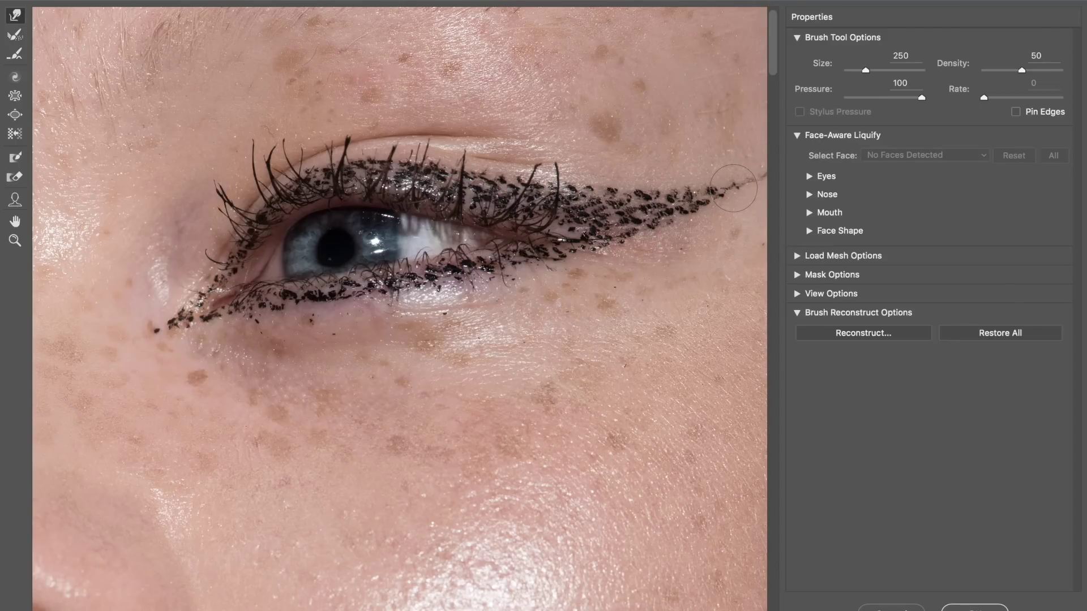
left_click_drag(733, 188, 751, 178)
key("super+minus")
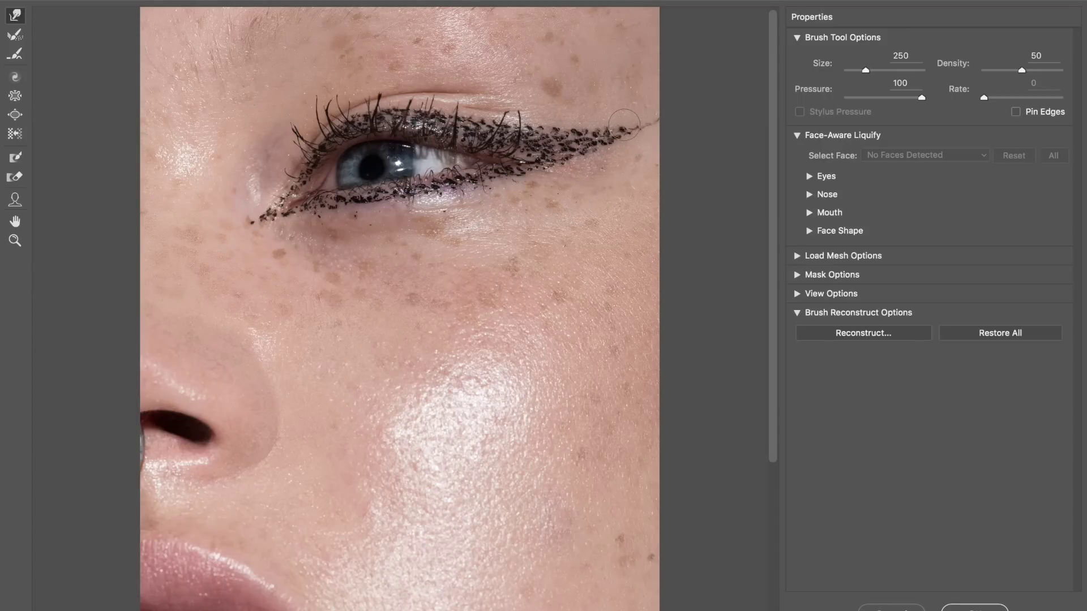
Enlarge the brush to size 1200 and nudge the whole outer end of the wing slightly downward
key("]")
key("]")
key("]")
key("]")
key("]")
key("]")
key("bracketright")
key("bracketright")
key("bracketright")
key("bracketright")
key("bracketright")
key("bracketright")
left_click_drag(636, 136, 636, 138)
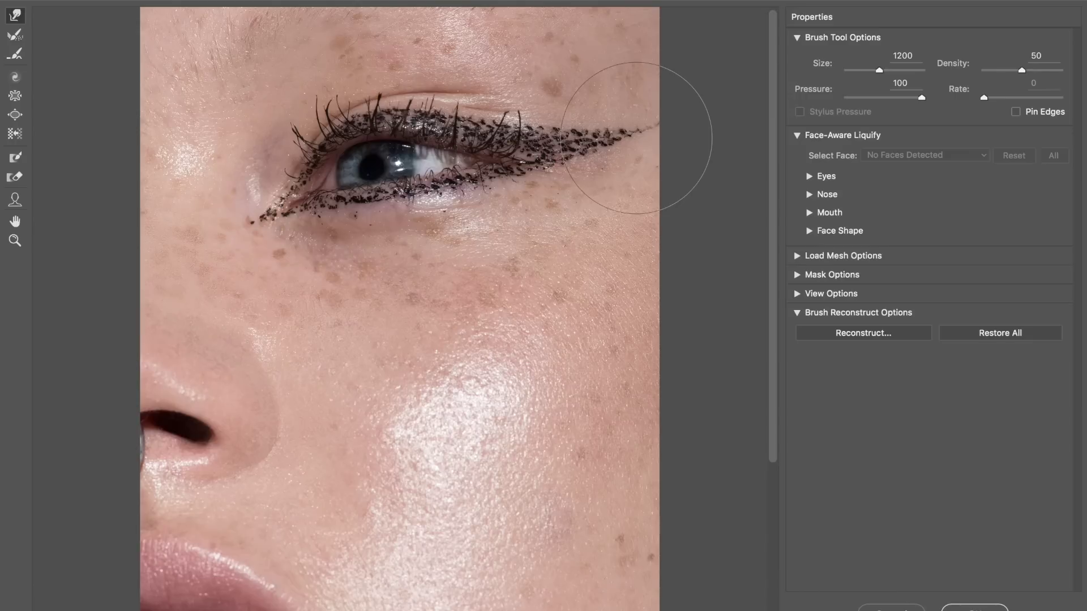
Reduce the Forward Warp brush size to 200
key("bracketleft")
key("bracketleft")
key("bracketleft")
key("bracketleft")
key("bracketleft")
key("bracketleft")
key("bracketleft")
key("bracketleft")
key("bracketleft")
key("bracketleft")
key("bracketleft")
key("bracketleft")
key("bracketleft")
key("bracketleft")
key("bracketleft")
key("bracketleft")
key("bracketright")
Compare the reshaped eyeliner with the original by temporarily removing all brushed distortions and bringing them back
left_click(1000, 334)
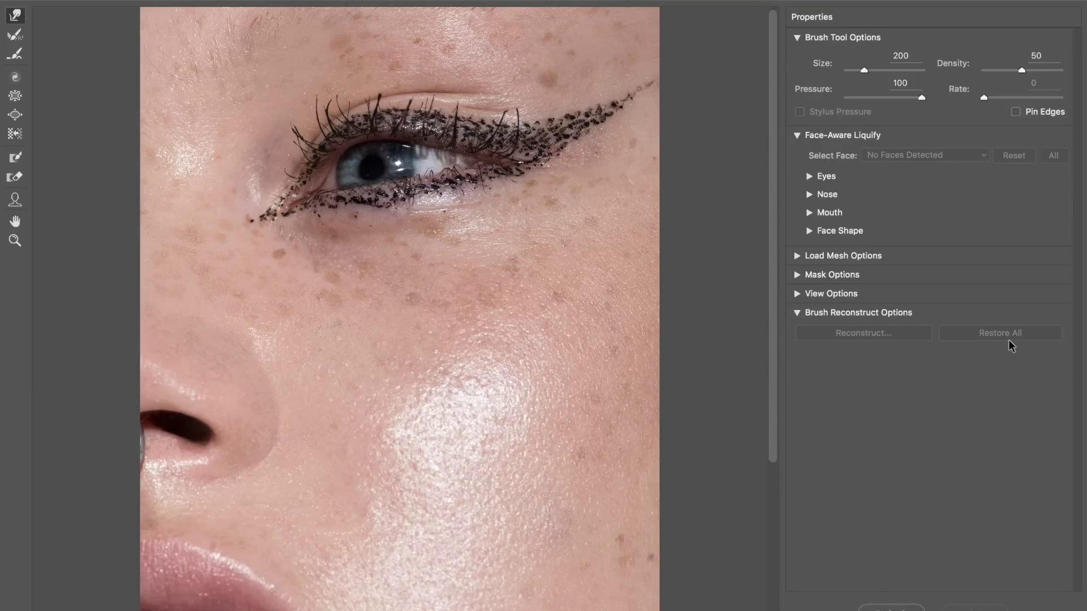
key("ctrl+z")
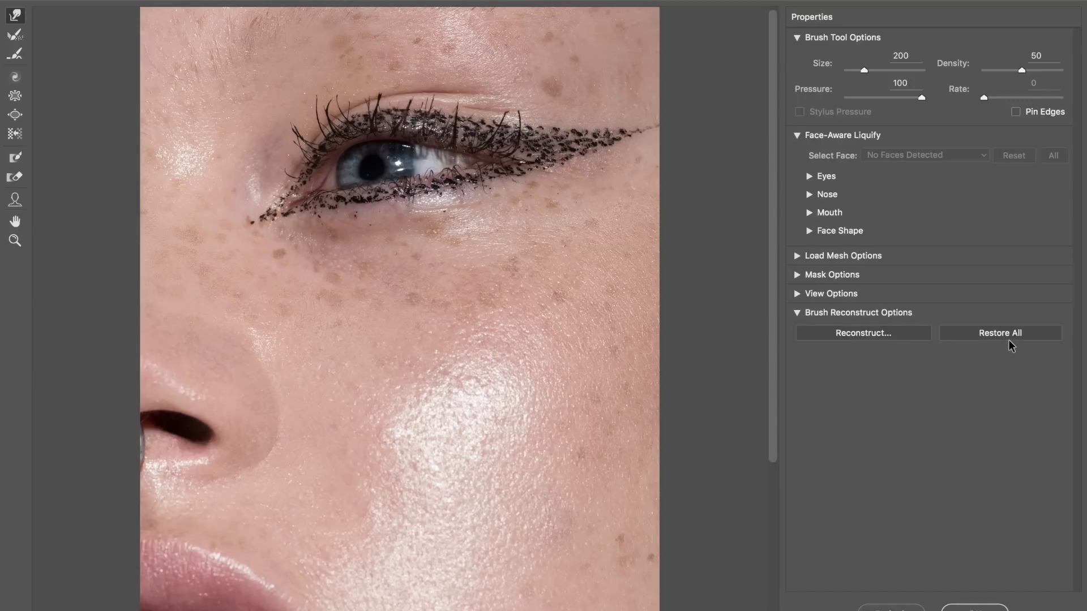
left_click(1011, 344)
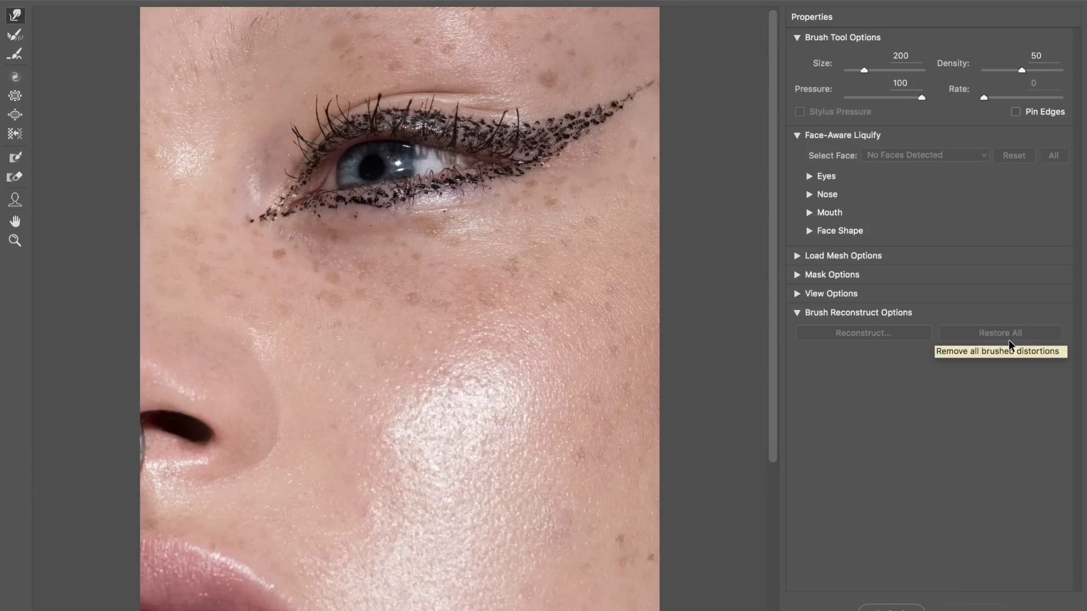
key("ctrl+z")
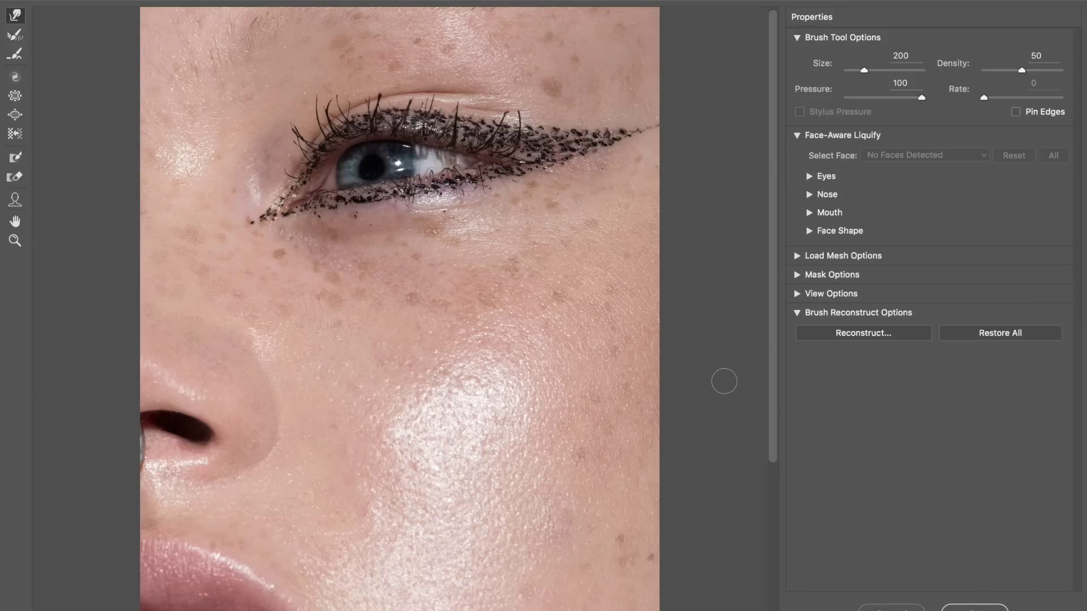
scroll(717, 382, "down", 3)
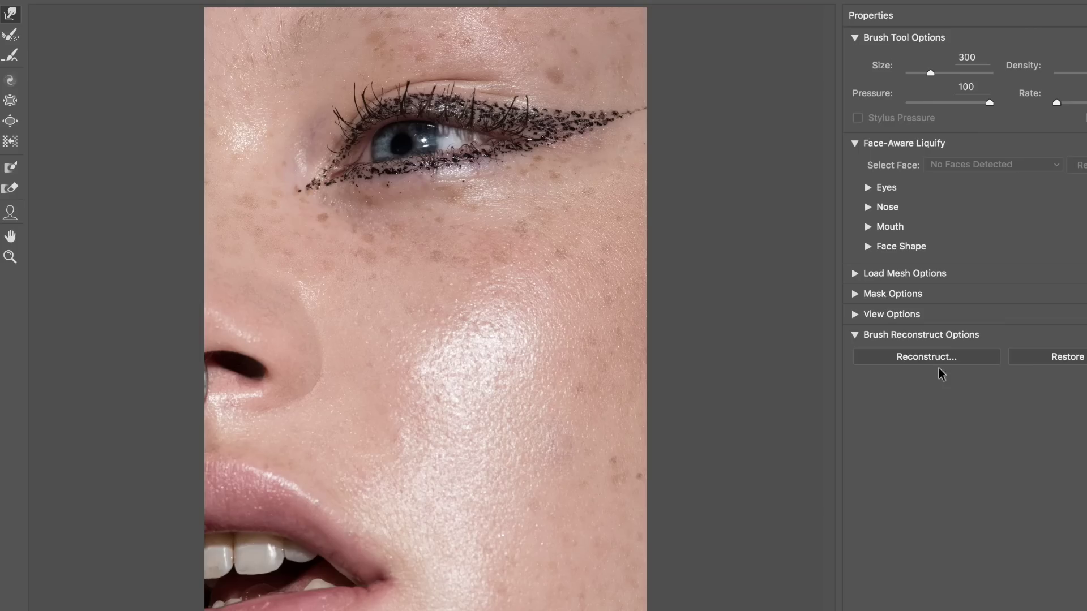
left_click(1047, 358)
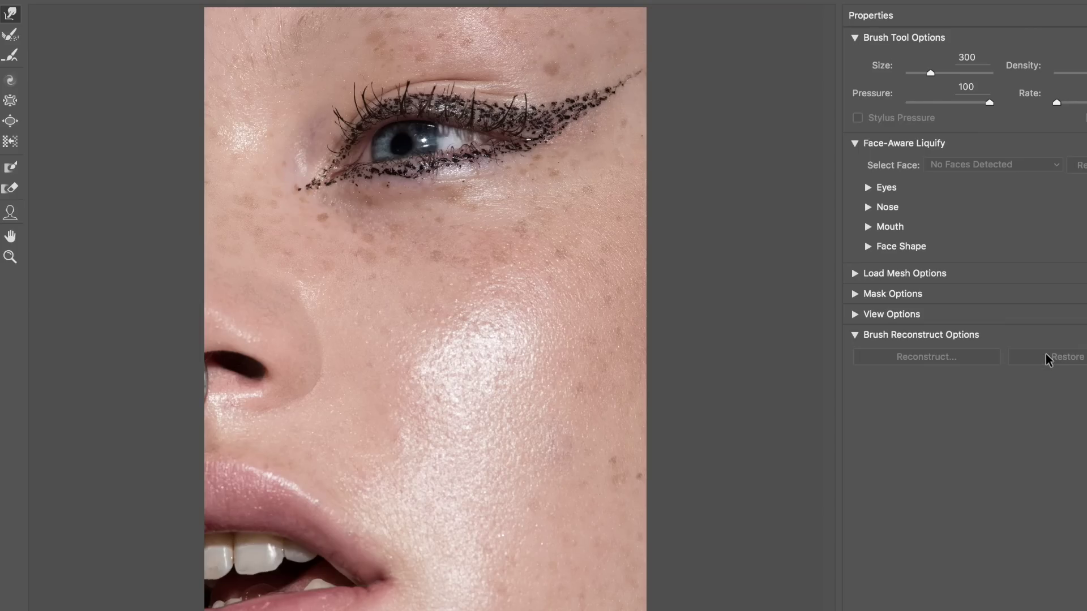
key("ctrl+z")
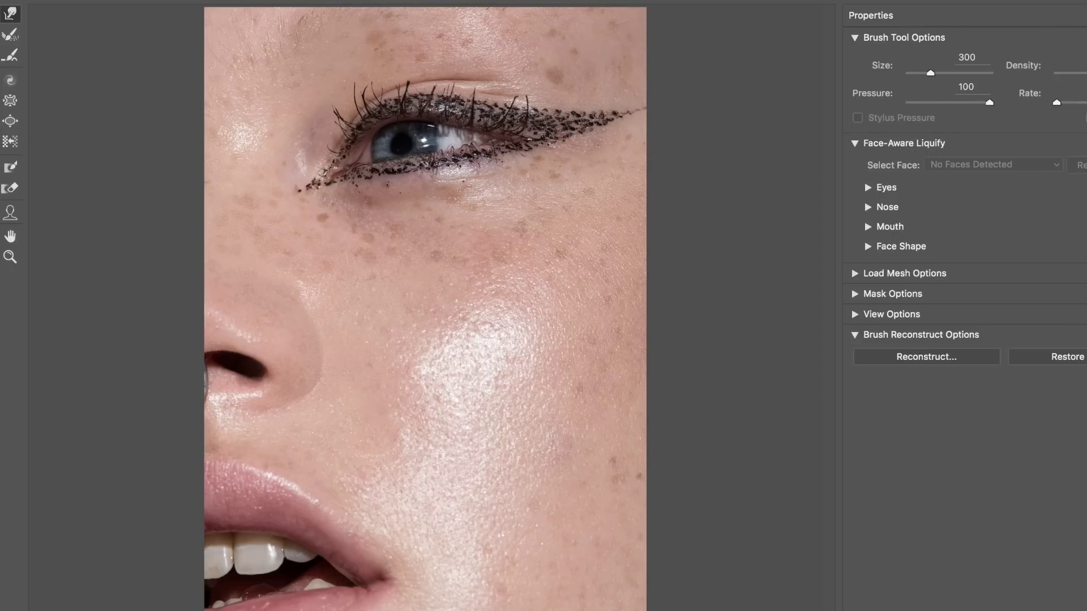
Apply the Liquify warp to the Background layer and toggle it off and on to compare before and after
left_click(985, 607)
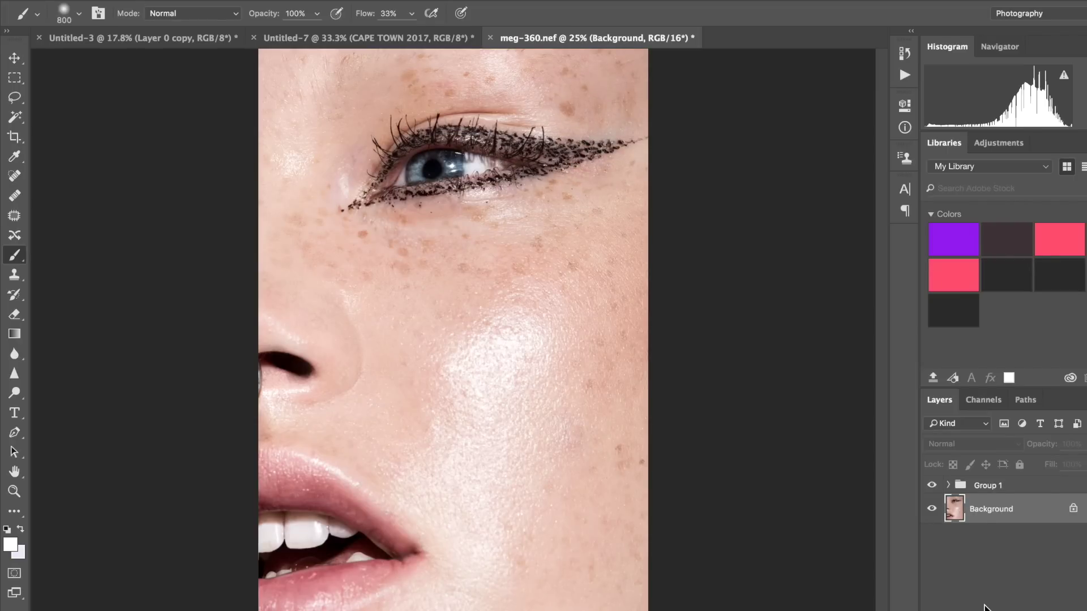
key("ctrl+z")
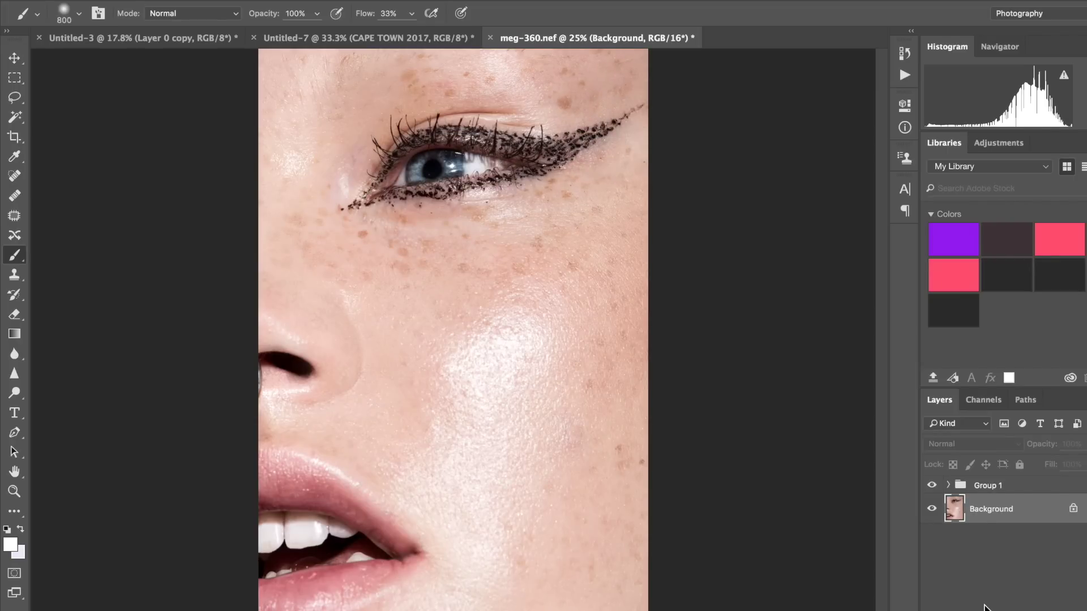
key("ctrl+z")
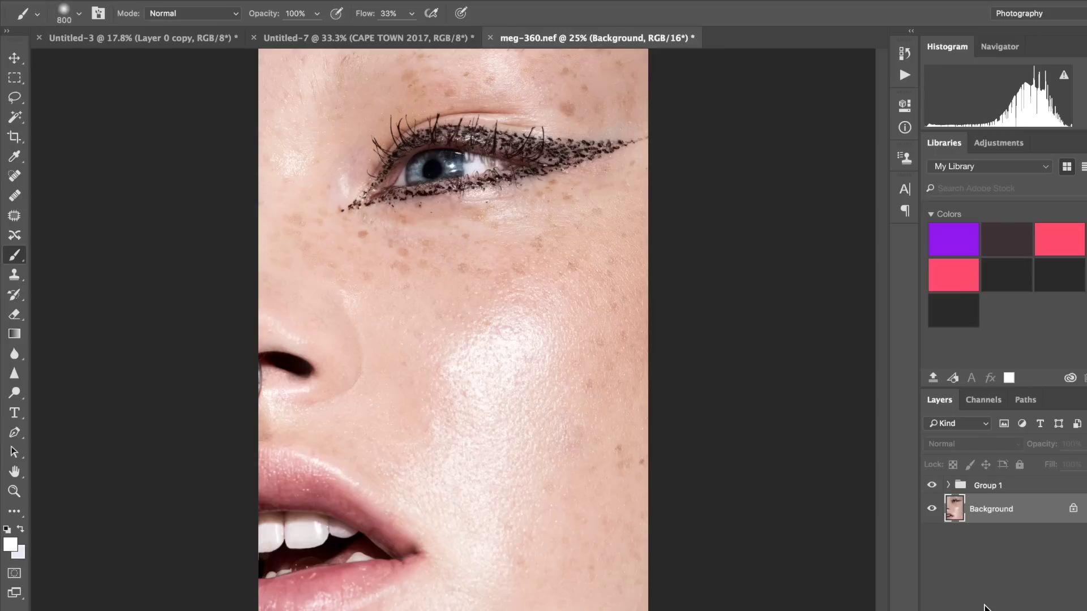
Toggle the eyeliner wing's warp in meg-360.nef once more to compare the before and after
key("ctrl+z")
key("ctrl+z")
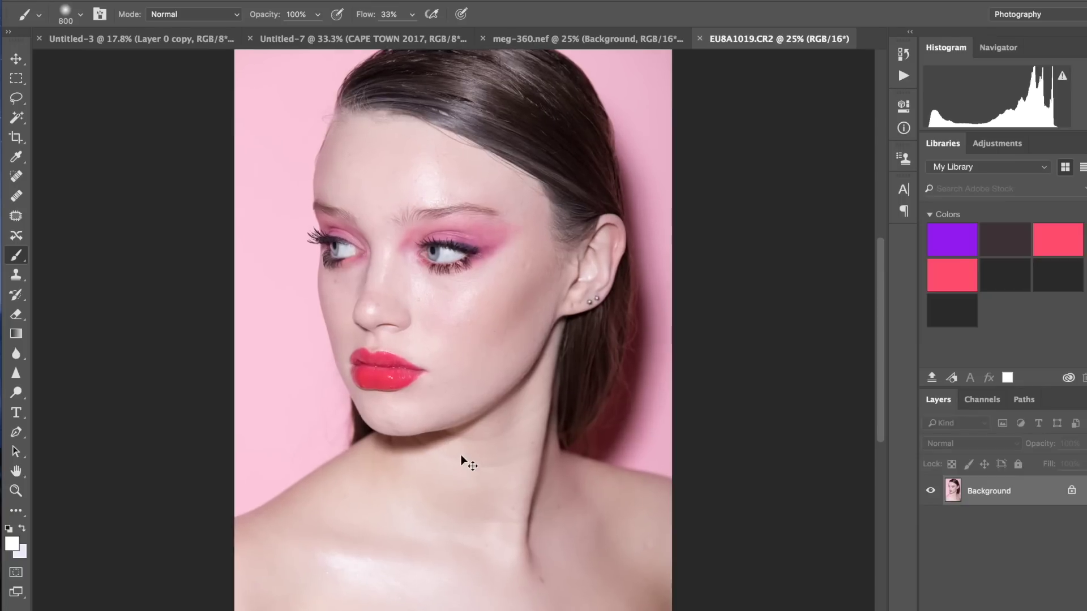
Open the Liquify filter on the Background layer of EU8A1019.CR2 to work on the lips
key("ctrl+plus")
key("ctrl+plus")
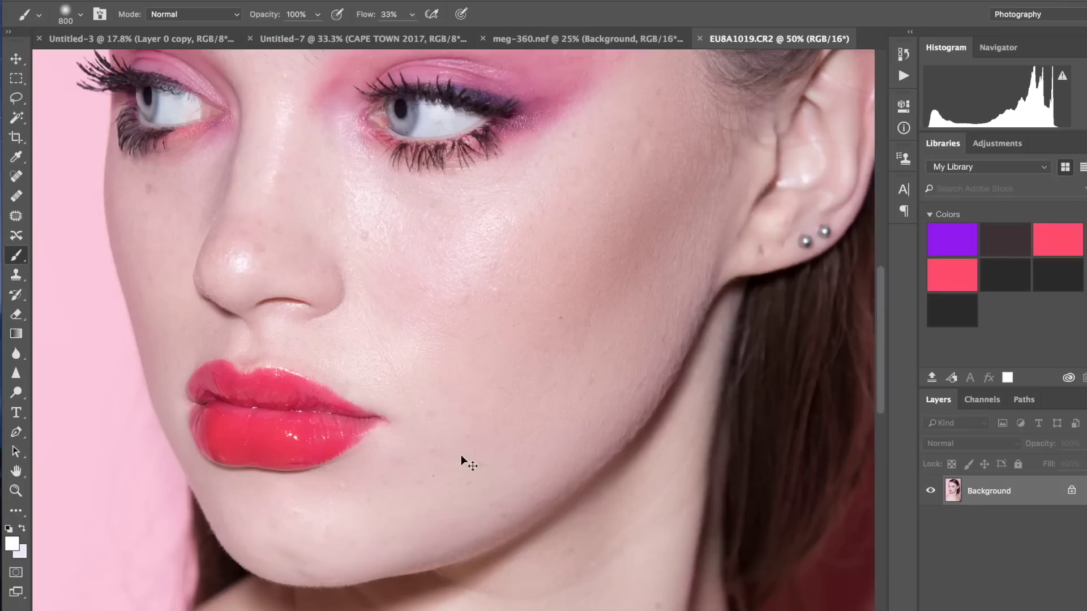
scroll(461, 454, "down", 2)
scroll(461, 454, "left", 2)
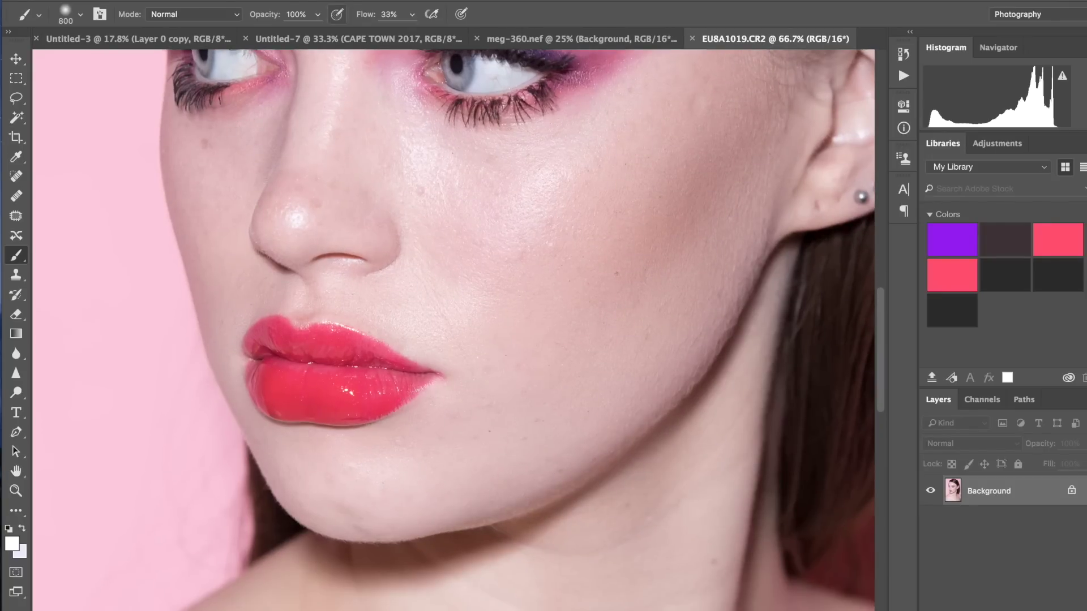
left_click(370, 1)
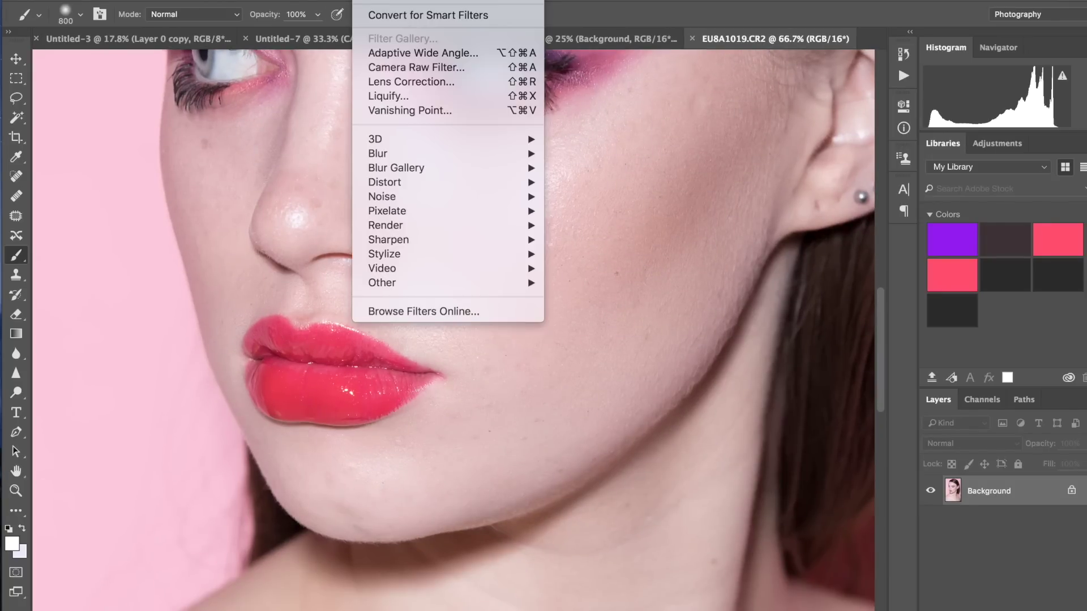
left_click(422, 97)
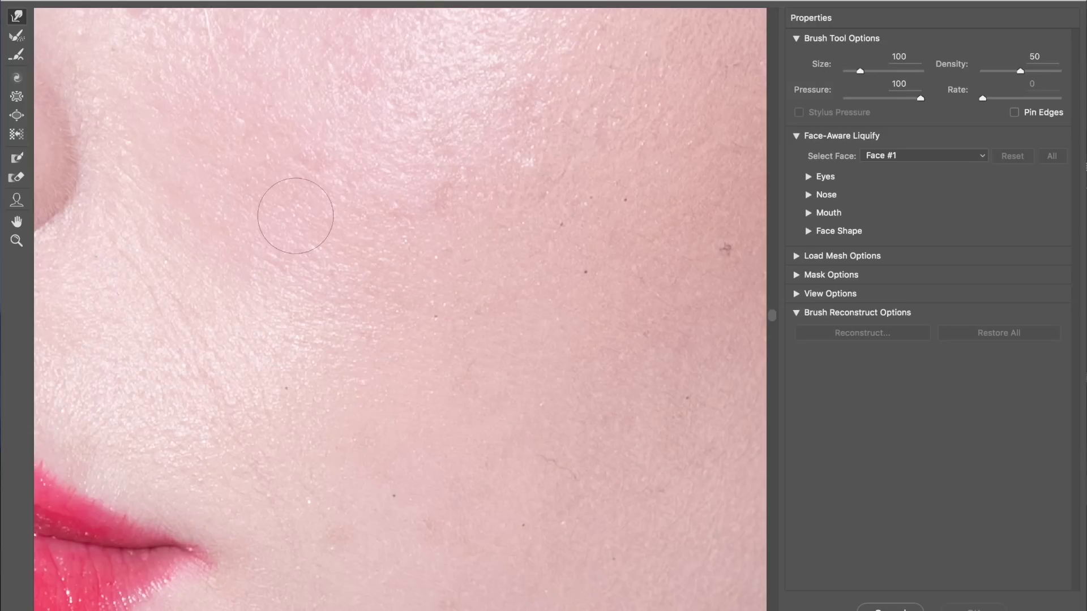
Reduce the Forward Warp brush to size 70 and tuck the smudged lipstick at the cheek-side mouth corner inward
scroll(306, 238, "down", 5)
scroll(312, 253, "left", 3)
scroll(313, 253, "up", 10)
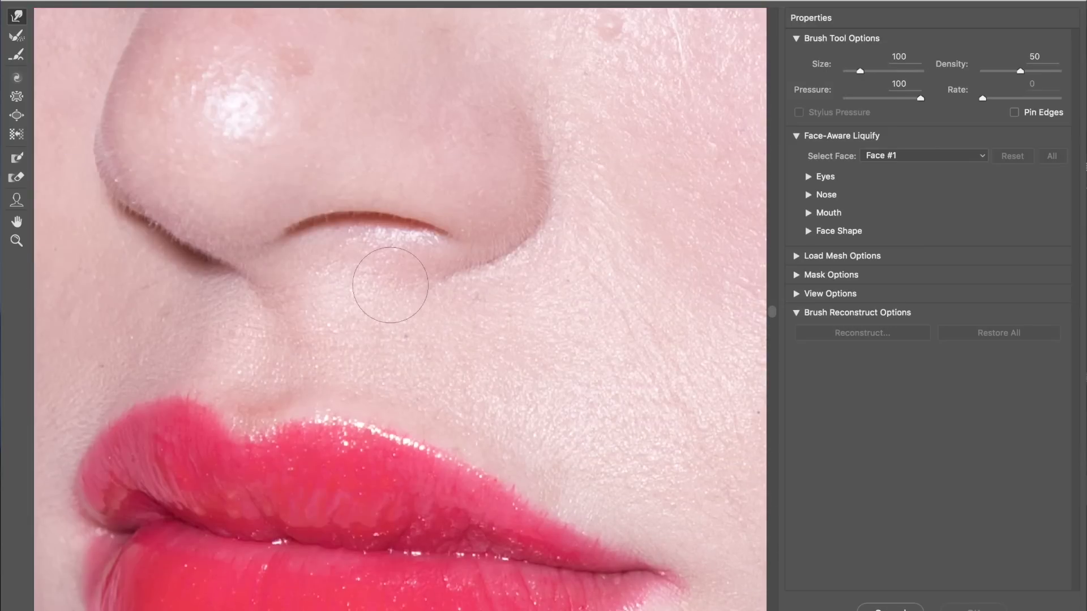
scroll(446, 333, "down", 2)
scroll(447, 332, "down", 5)
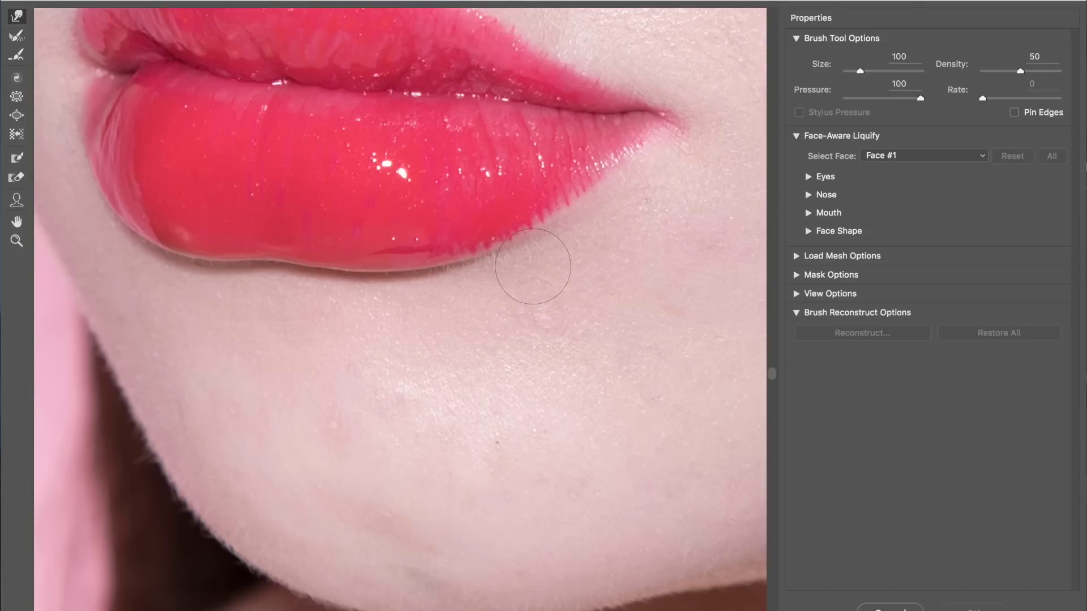
scroll(532, 266, "up", 5)
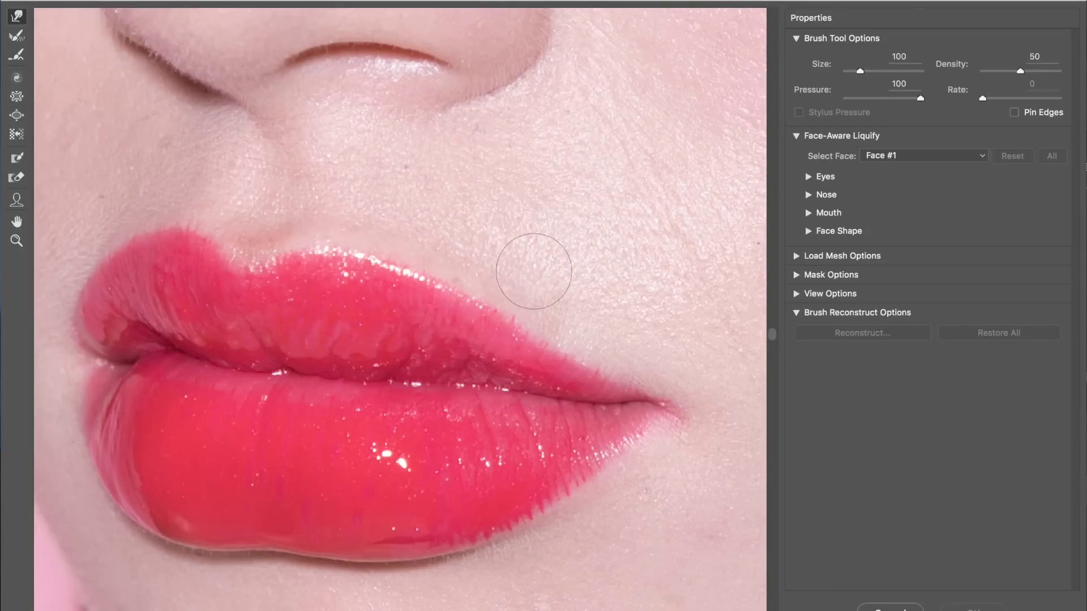
scroll(506, 327, "down", 5)
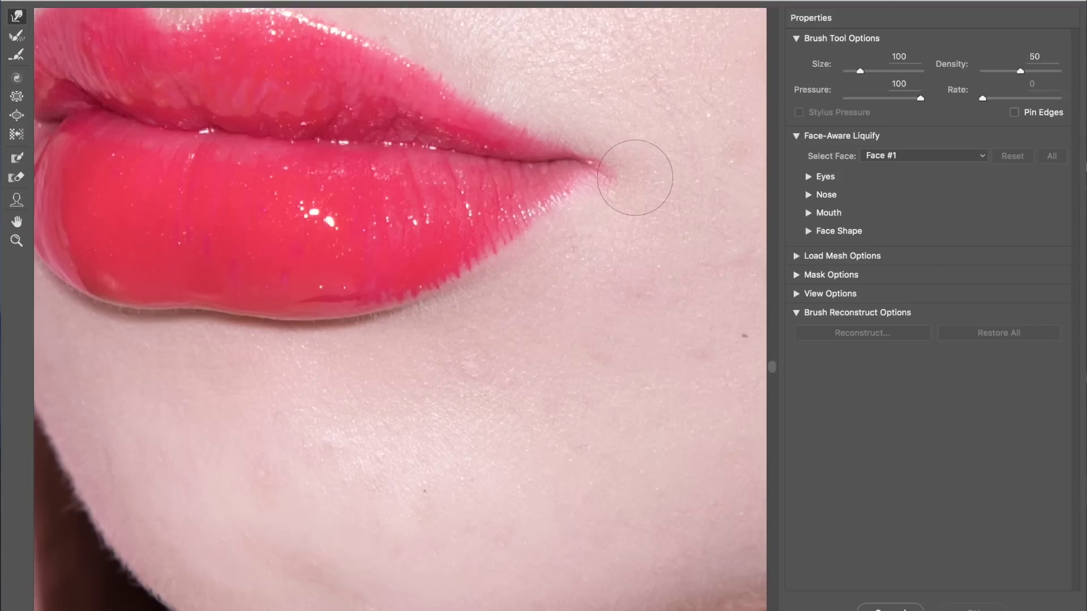
key("bracketleft")
key("bracketleft")
key("bracketleft")
left_click_drag(608, 173, 594, 168)
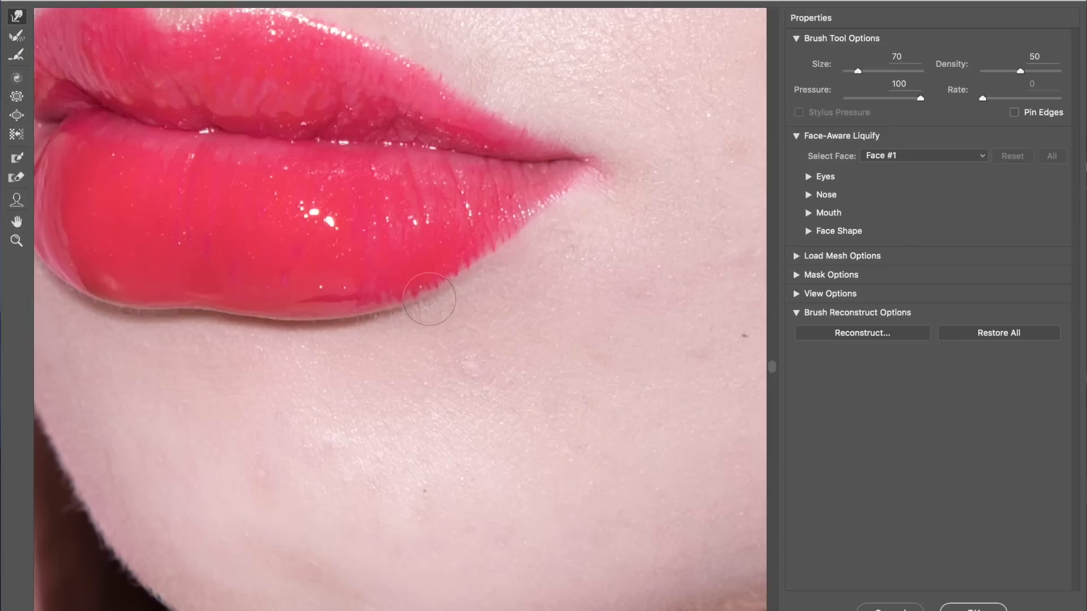
Smooth the uneven upper lip edge between the cupid's bow and the cheek-side corner with short warp strokes
scroll(427, 299, "up", 3)
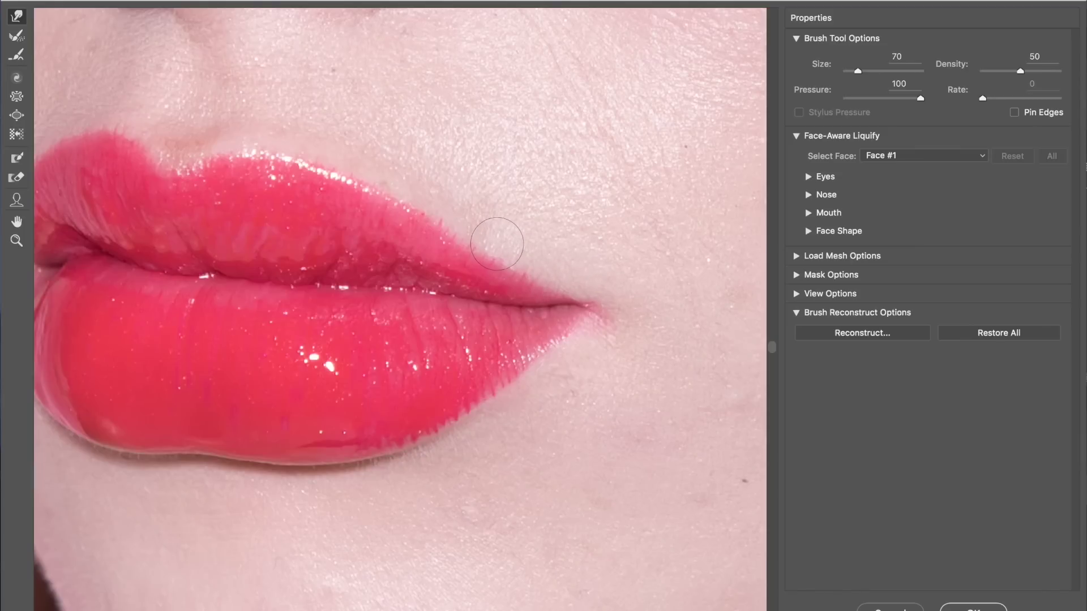
left_click_drag(443, 210, 447, 223)
left_click_drag(418, 213, 417, 222)
left_click_drag(435, 233, 434, 229)
left_click_drag(460, 254, 482, 262)
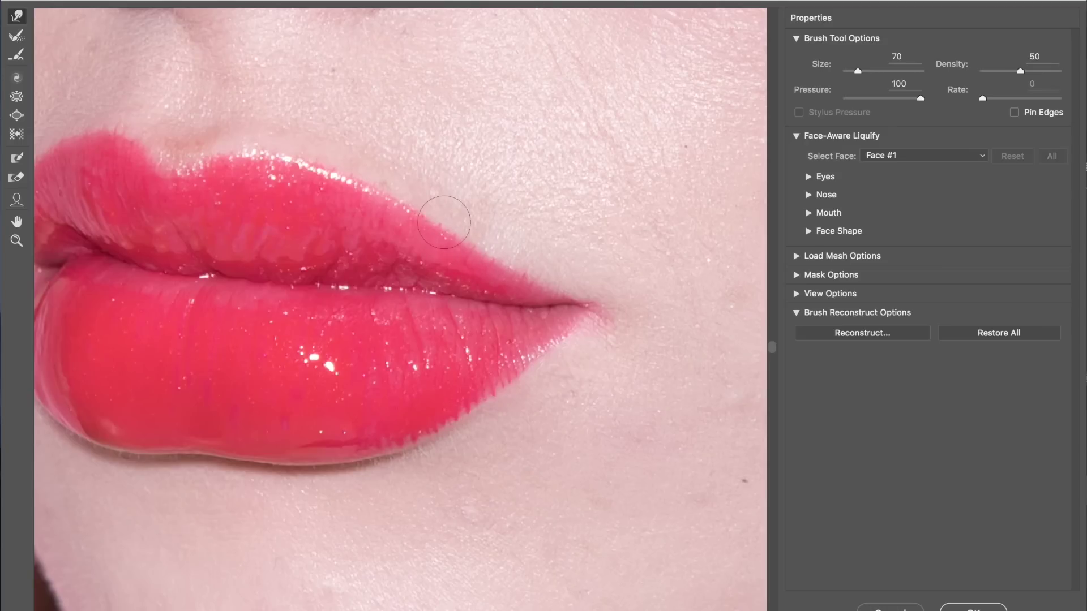
Even out the upper lip's outline around its far peak and down towards the far corner of the mouth
scroll(431, 187, "up", 5)
scroll(432, 187, "left", 5)
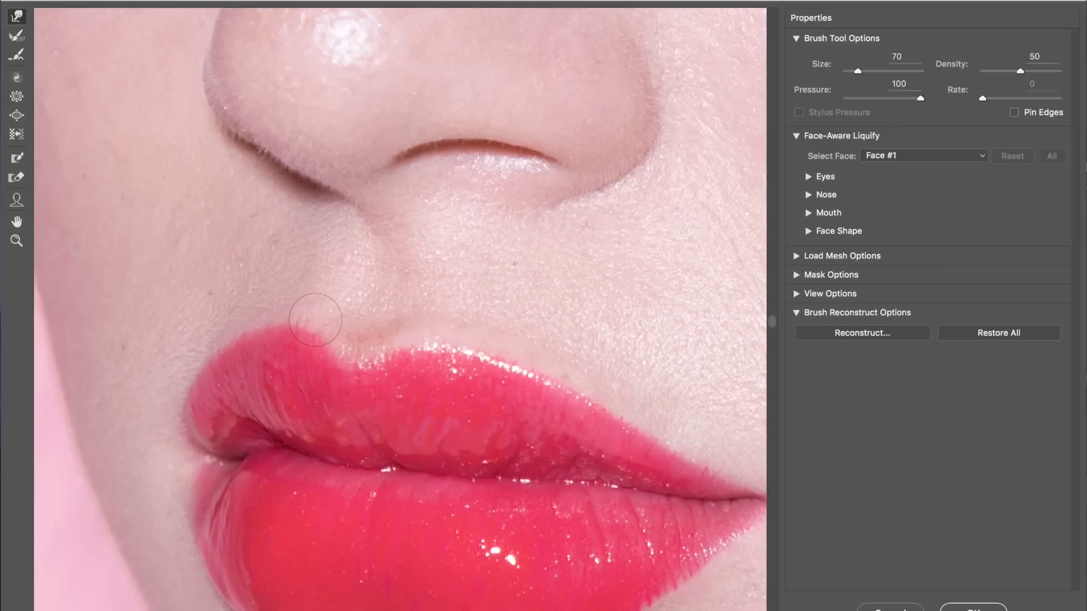
mouse_move(304, 306)
left_mouse_down()
mouse_move(279, 297)
mouse_move(260, 318)
mouse_move(242, 313)
mouse_move(213, 330)
mouse_move(236, 315)
mouse_move(240, 326)
mouse_move(181, 354)
mouse_move(194, 344)
mouse_move(179, 367)
left_mouse_up()
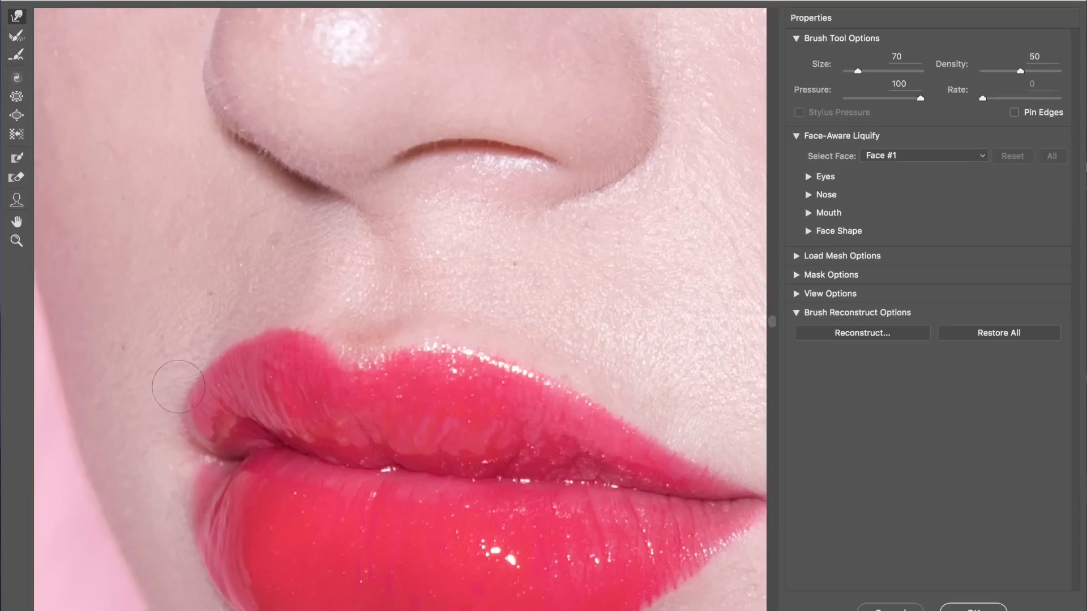
Set the Forward Warp brush size to 80 and refine the far edge of the lower lip
key("bracketleft")
key("bracketright")
key("bracketright")
key("bracketright")
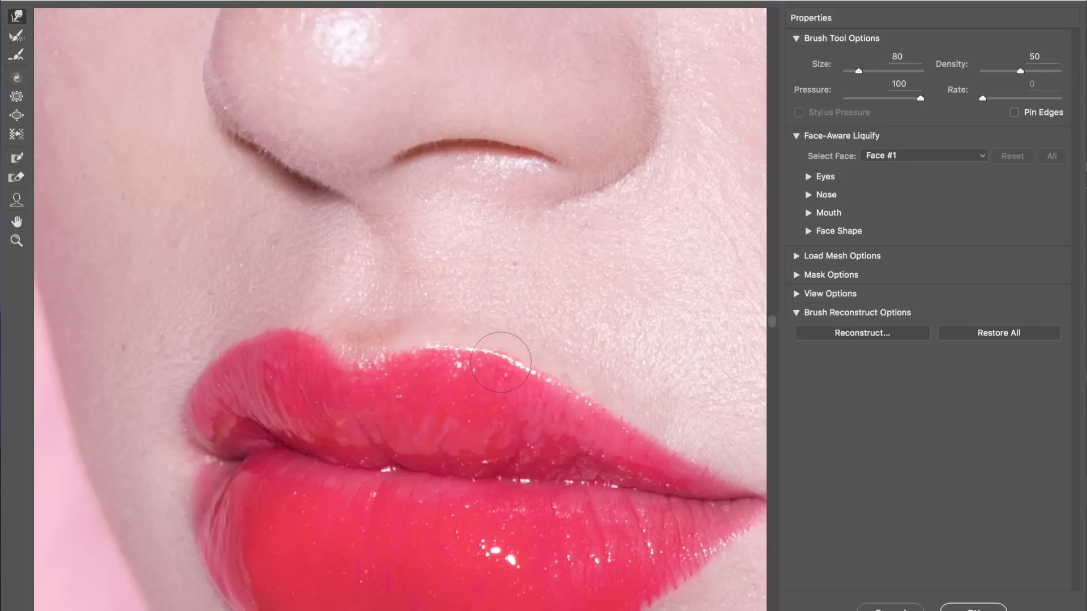
scroll(573, 390, "down", 3)
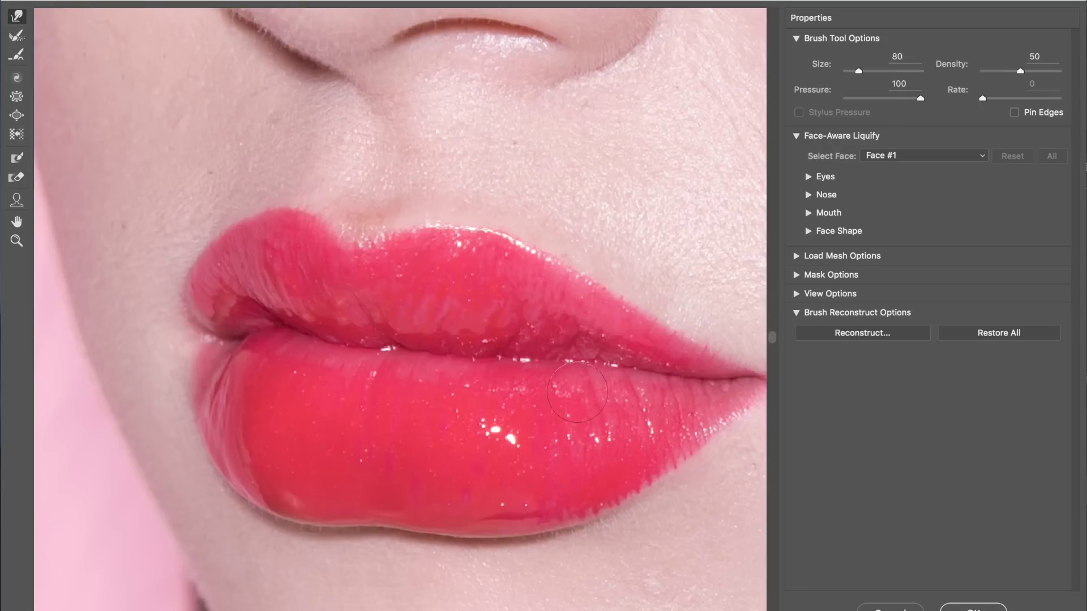
scroll(574, 391, "right", 7)
left_click_drag(368, 403, 342, 416)
scroll(342, 416, "left", 10)
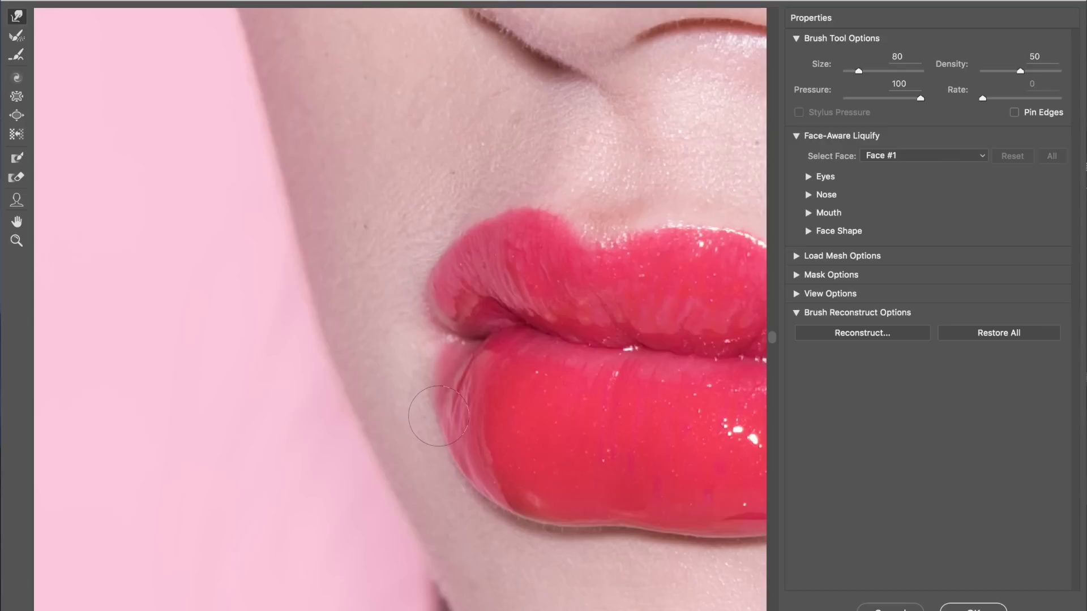
key("ctrl+minus")
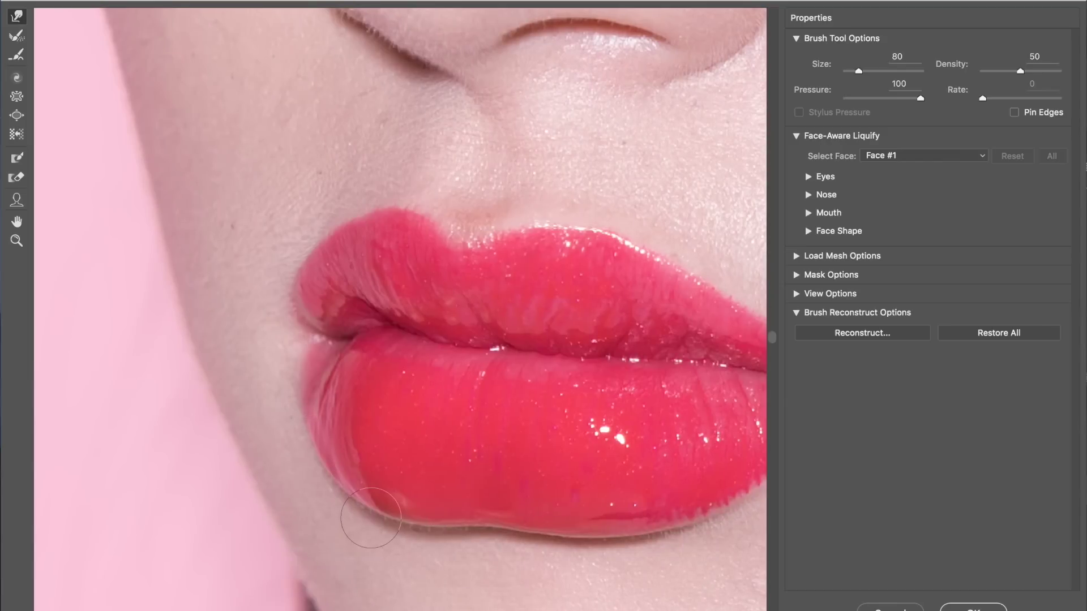
key("bracketright")
key("bracketright")
key("bracketright")
key("bracketright")
key("bracketright")
key("bracketright")
key("bracketright")
key("bracketright")
key("bracketright")
key("bracketright")
key("bracketright")
key("bracketright")
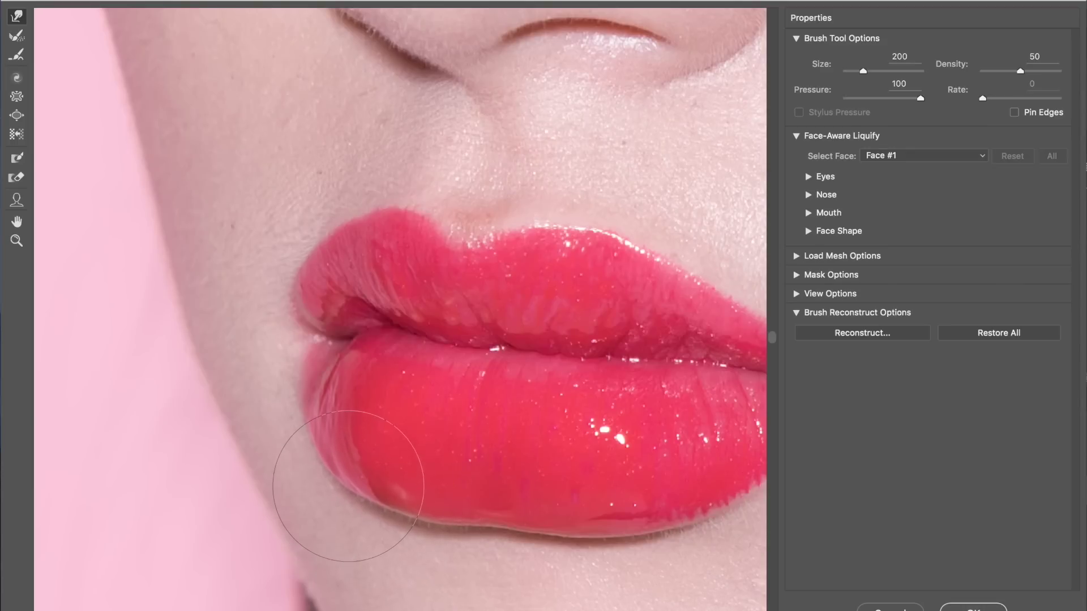
key("bracketleft")
key("bracketleft")
key("bracketleft")
key("bracketleft")
key("bracketleft")
key("bracketleft")
key("bracketleft")
key("bracketleft")
key("bracketleft")
key("bracketleft")
key("bracketleft")
key("bracketleft")
key("bracketleft")
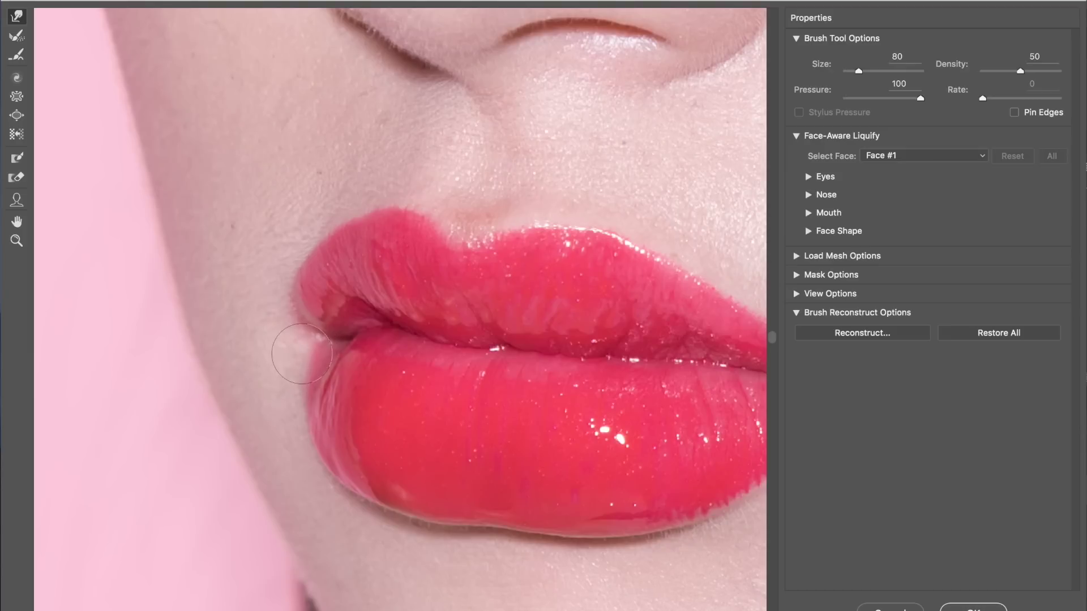
Review the reshaped lips at a wider view and apply the Liquify corrections to the portrait
scroll(289, 378, "right", 5)
scroll(289, 378, "up", 3)
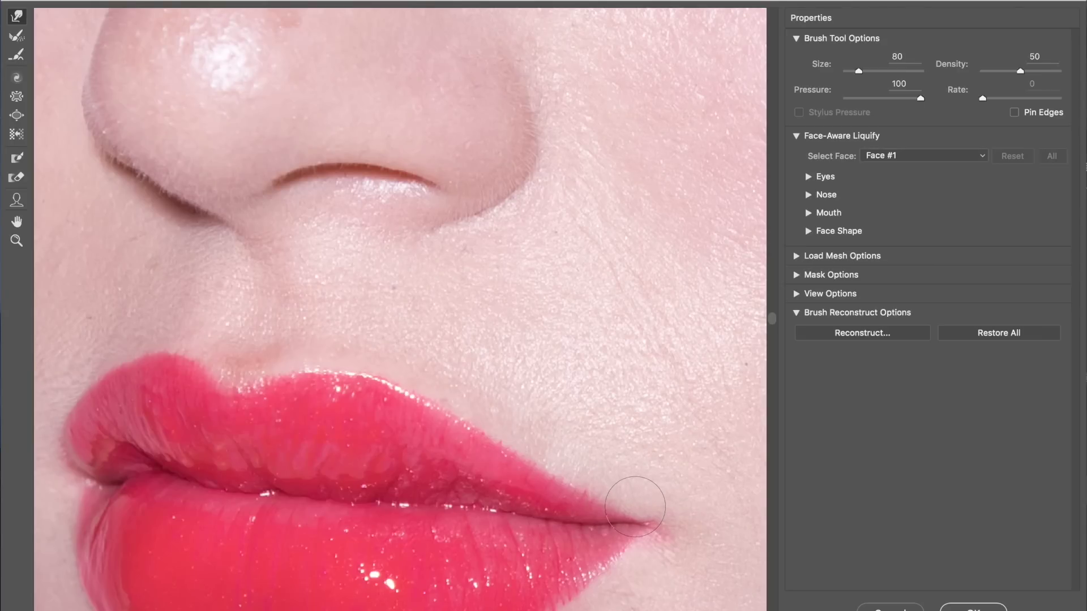
scroll(665, 513, "down", 3)
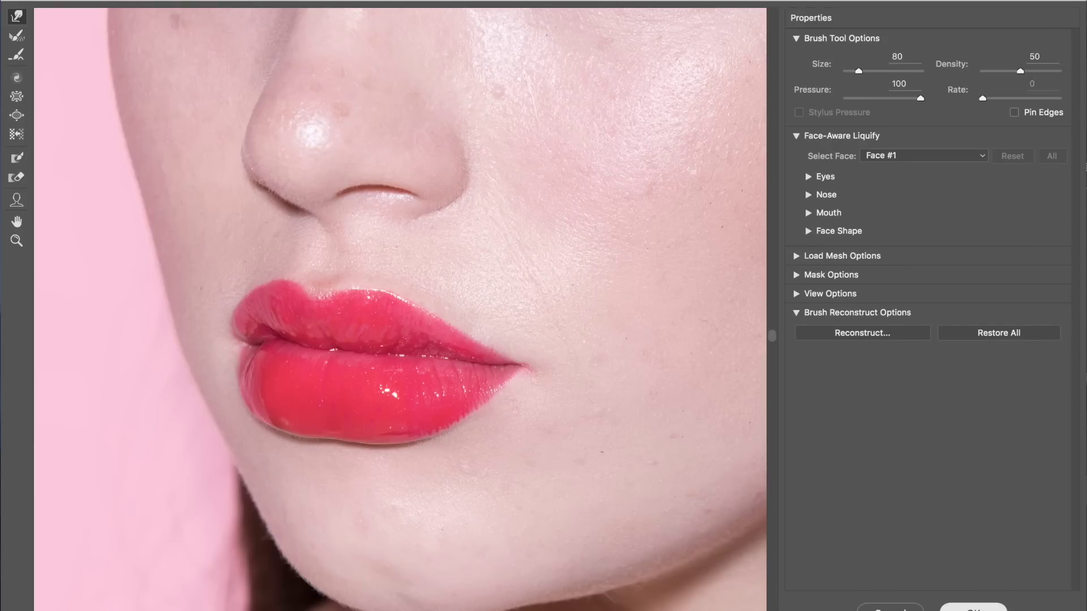
left_click(973, 608)
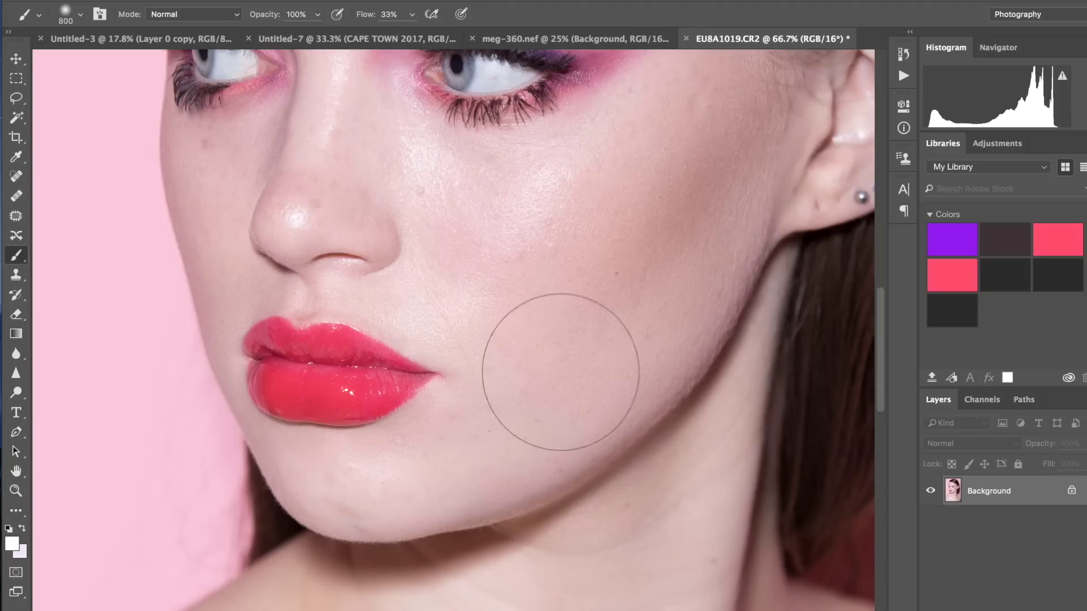
Fit the whole lip portrait on screen and switch back to the meg-360.nef document
key("super+0")
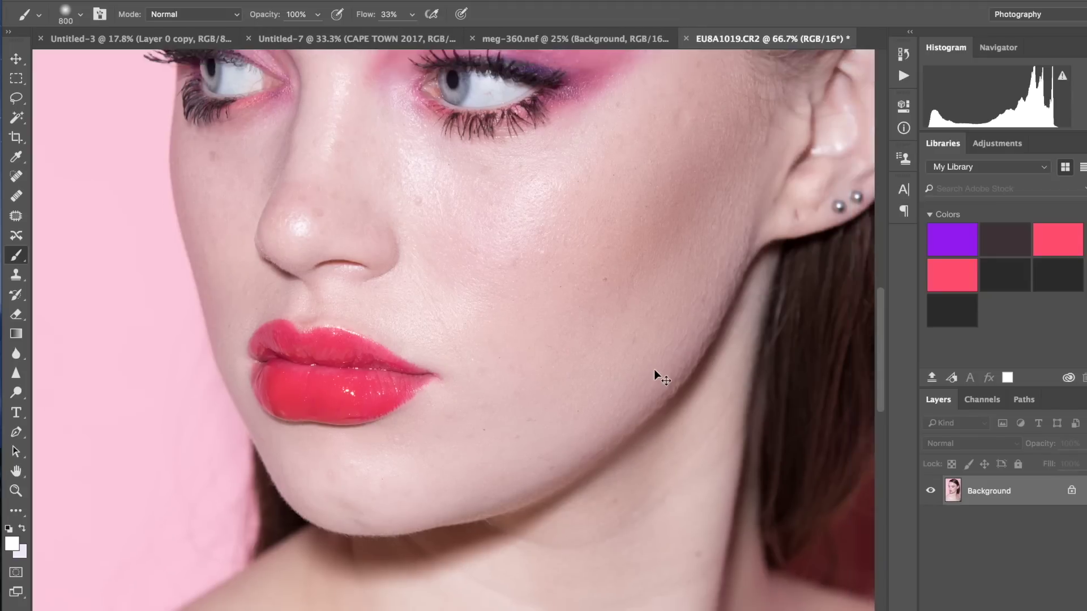
left_click(559, 40)
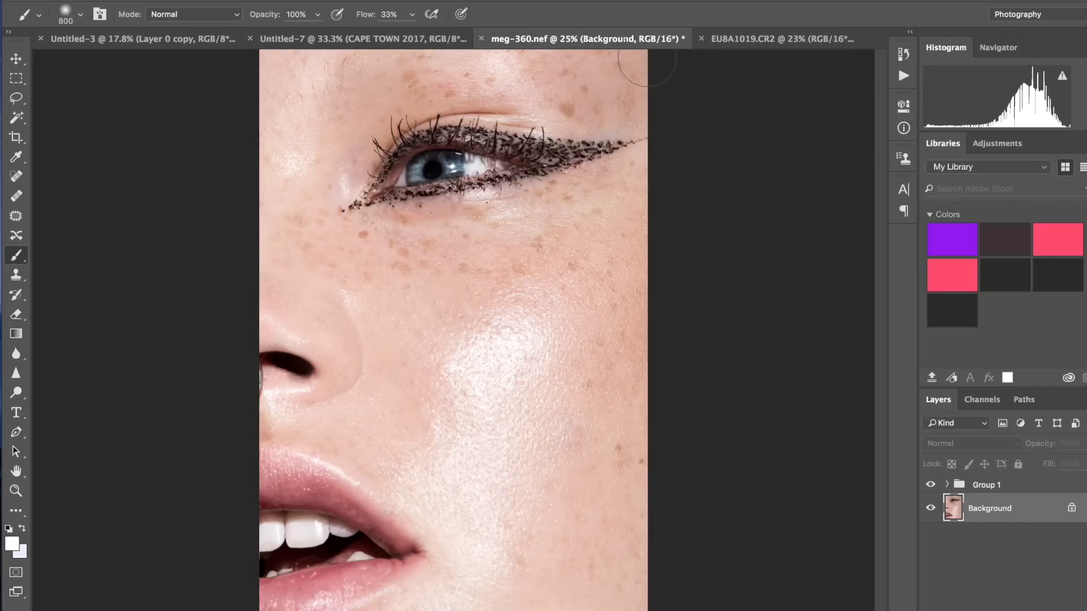